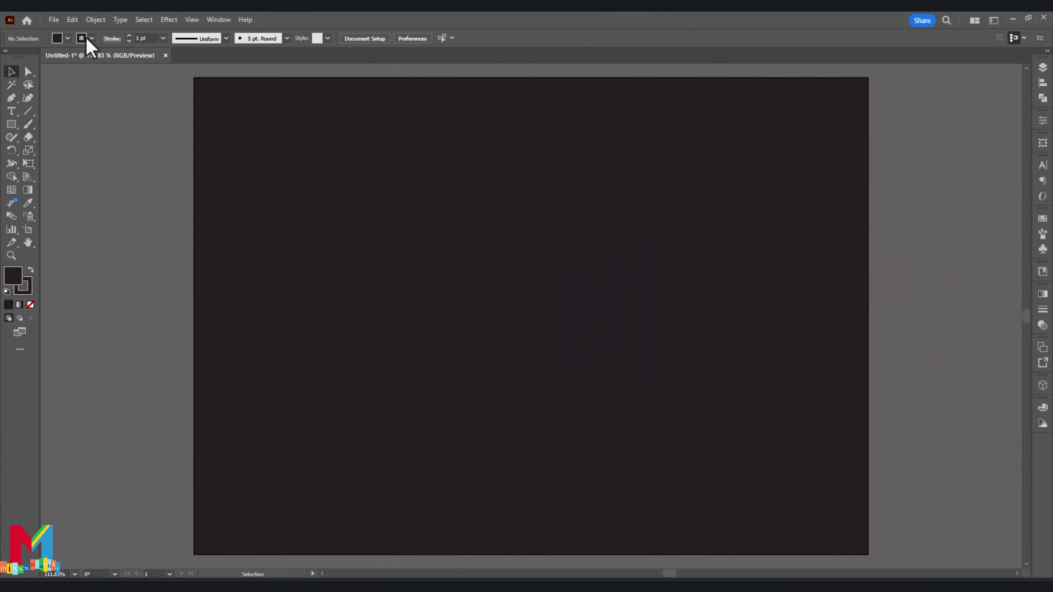
Step: Set the stroke to None and fill to white, then draw a thin tall bar
click(87, 38)
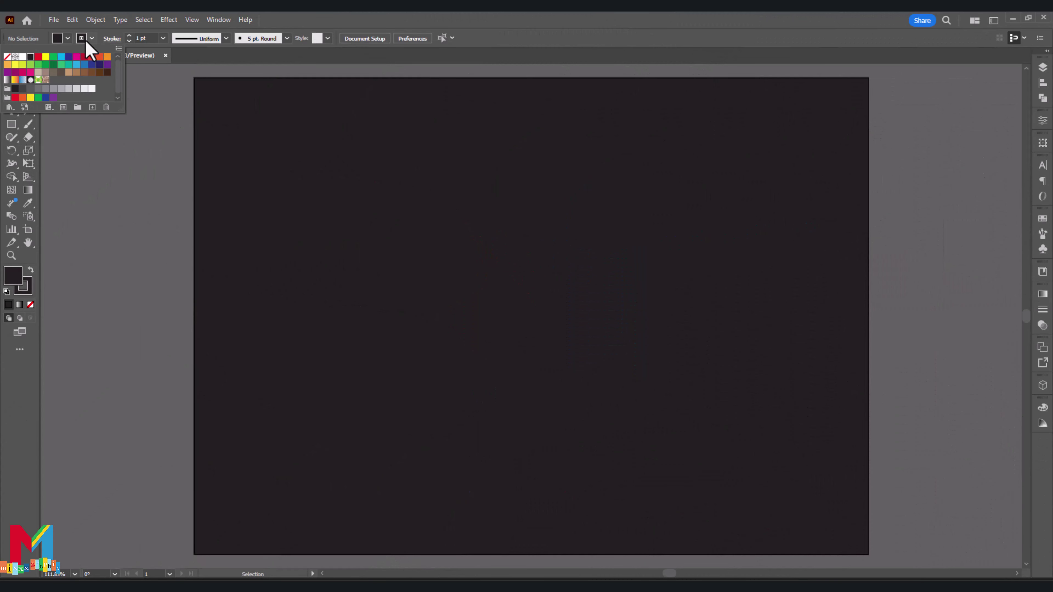
click(7, 56)
click(67, 38)
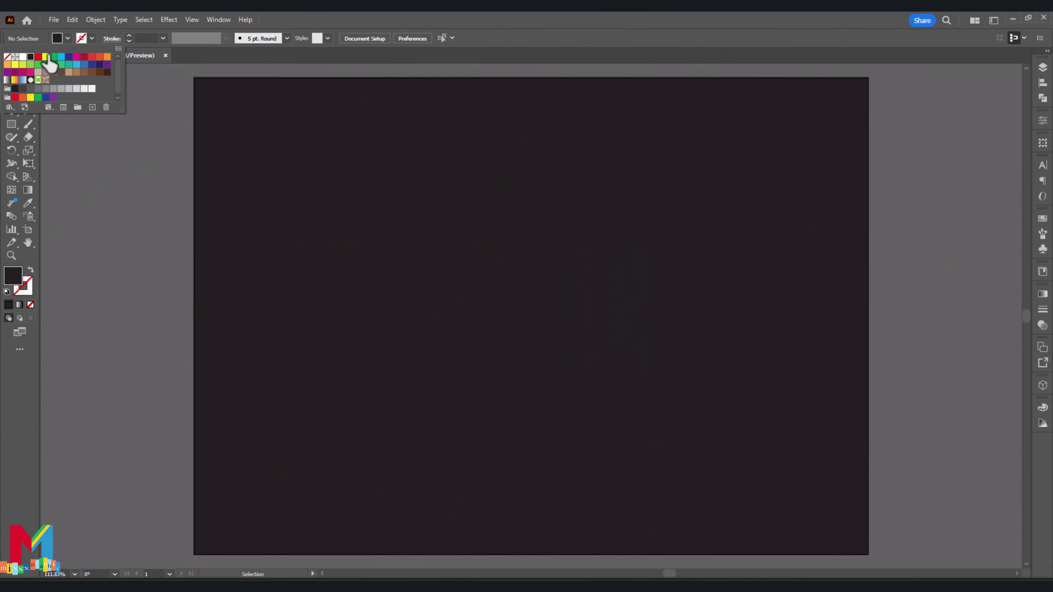
click(23, 57)
click(12, 124)
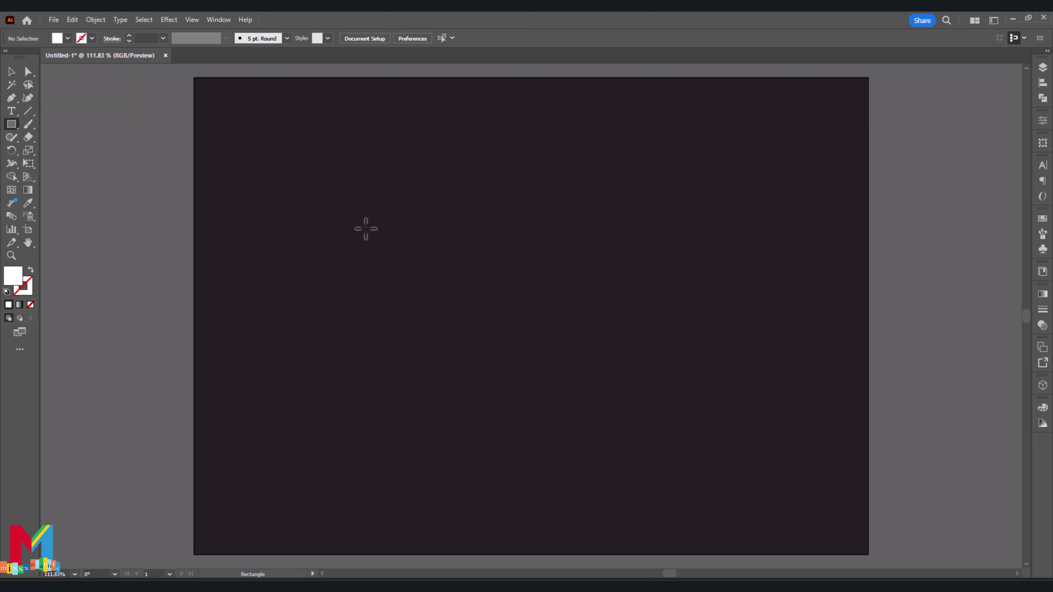
drag(351, 174, 338, 496)
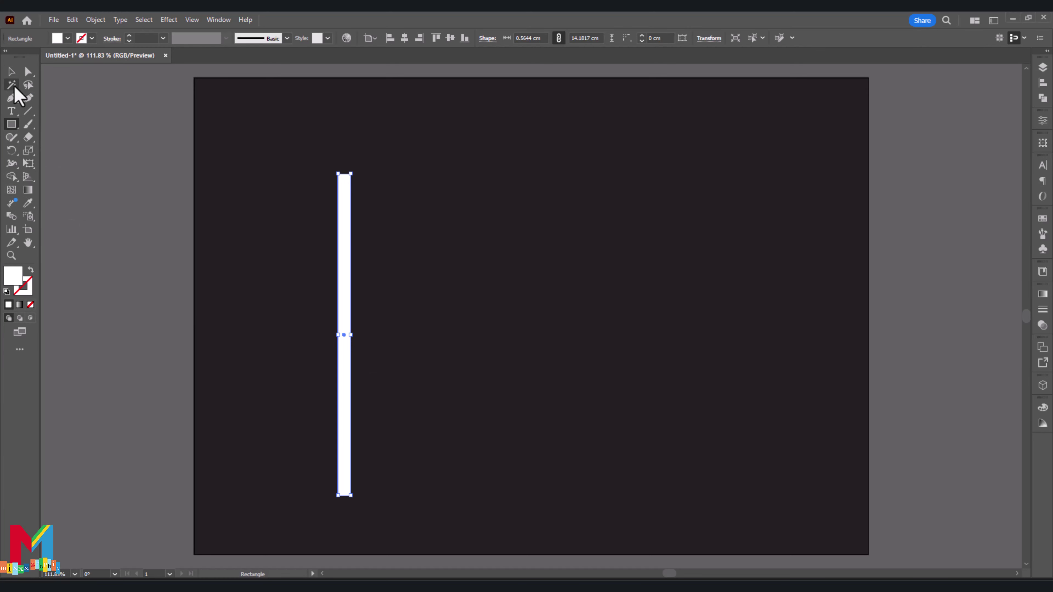
Step: Duplicate the bar into three evenly spaced white bars and select them all
click(11, 71)
mouse_move(347, 275)
mouse_down()
mouse_move(343, 249)
mouse_move(372, 245)
mouse_up()
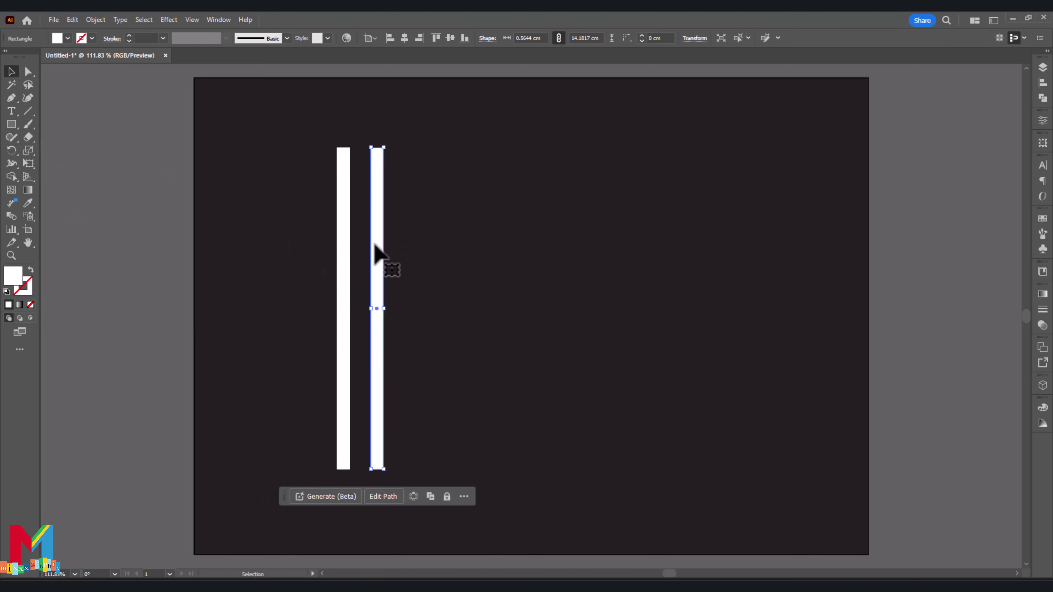
key(ctrl+d)
click(510, 174)
drag(511, 318, 334, 408)
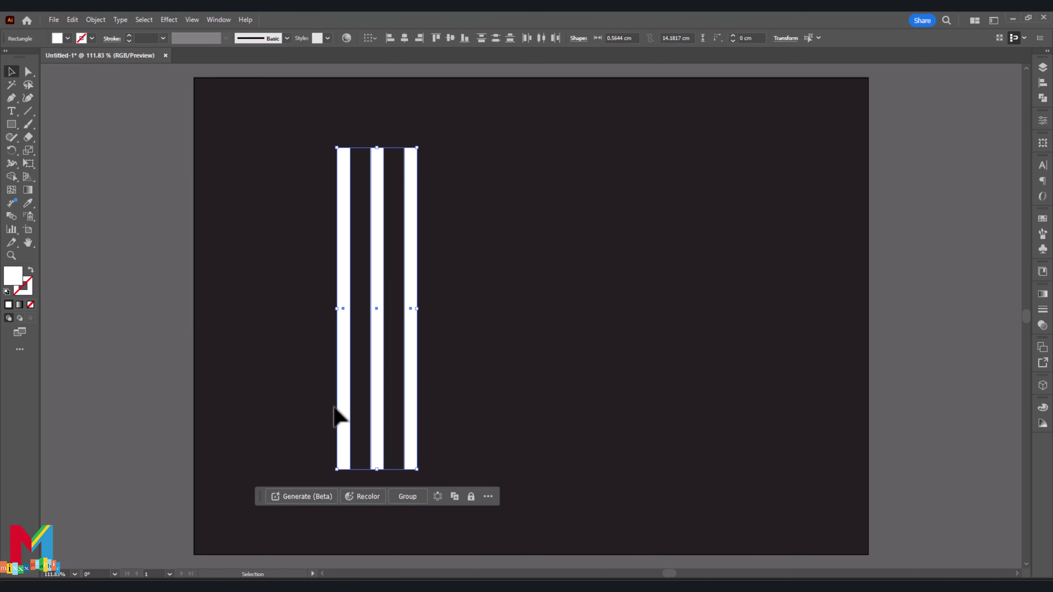
Step: Save the three bars as a new Art Brush, then delete them from the artboard
click(1043, 249)
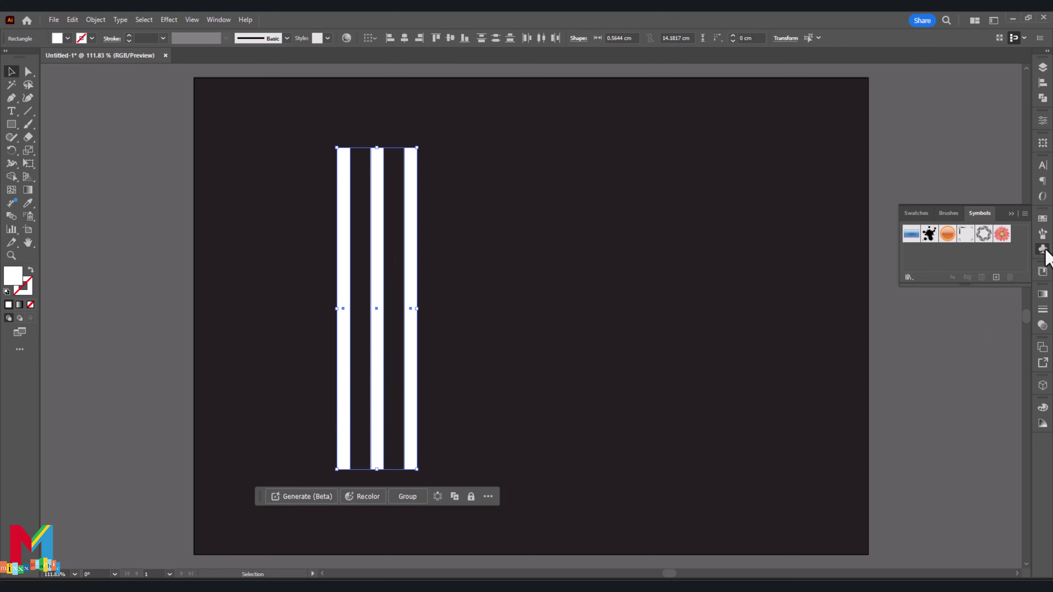
click(1043, 237)
drag(411, 369, 955, 387)
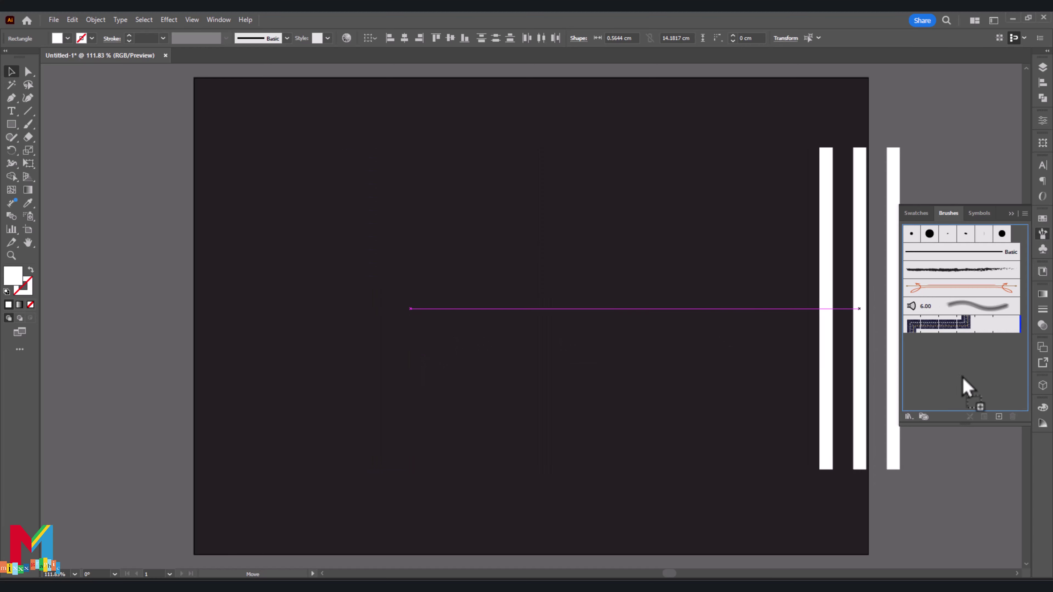
click(497, 330)
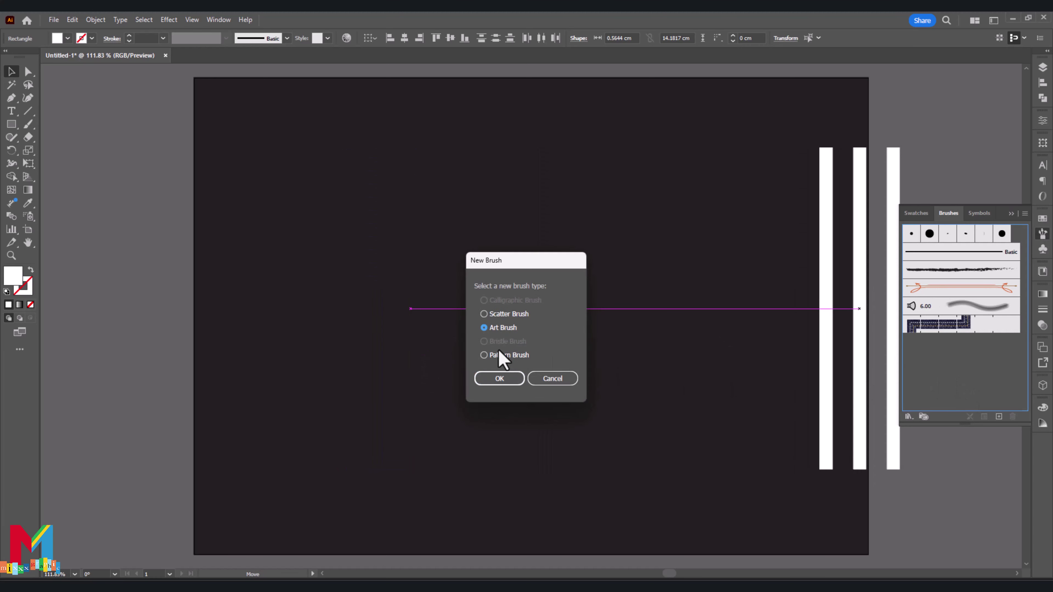
click(499, 379)
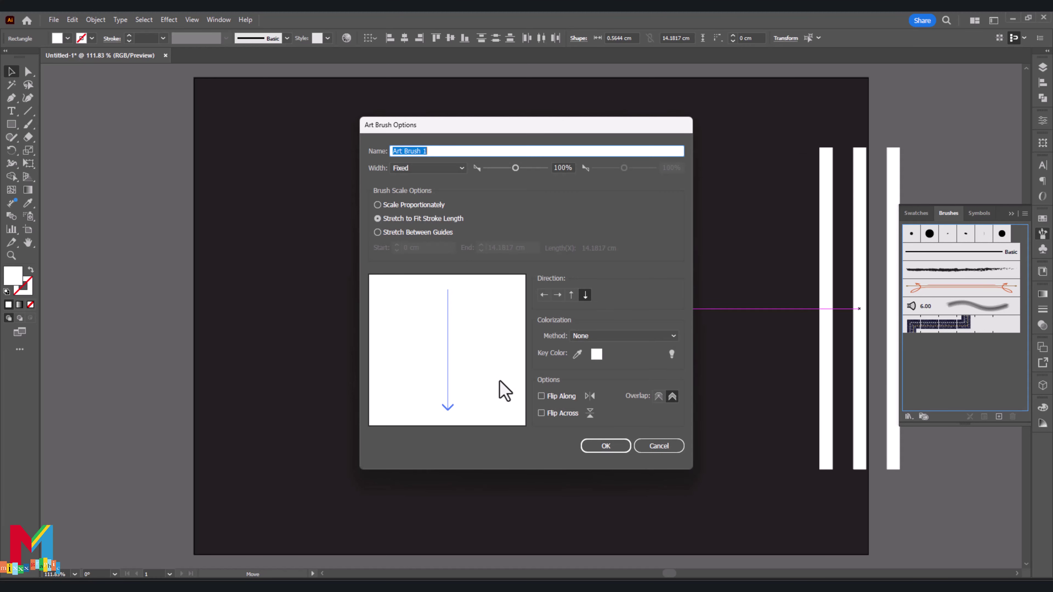
click(604, 449)
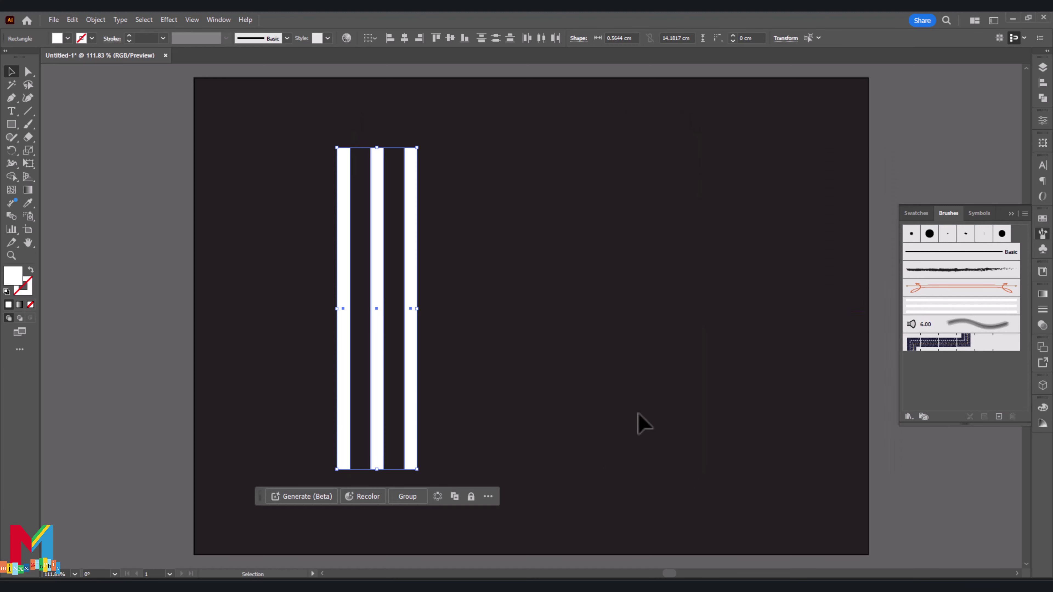
key(Delete)
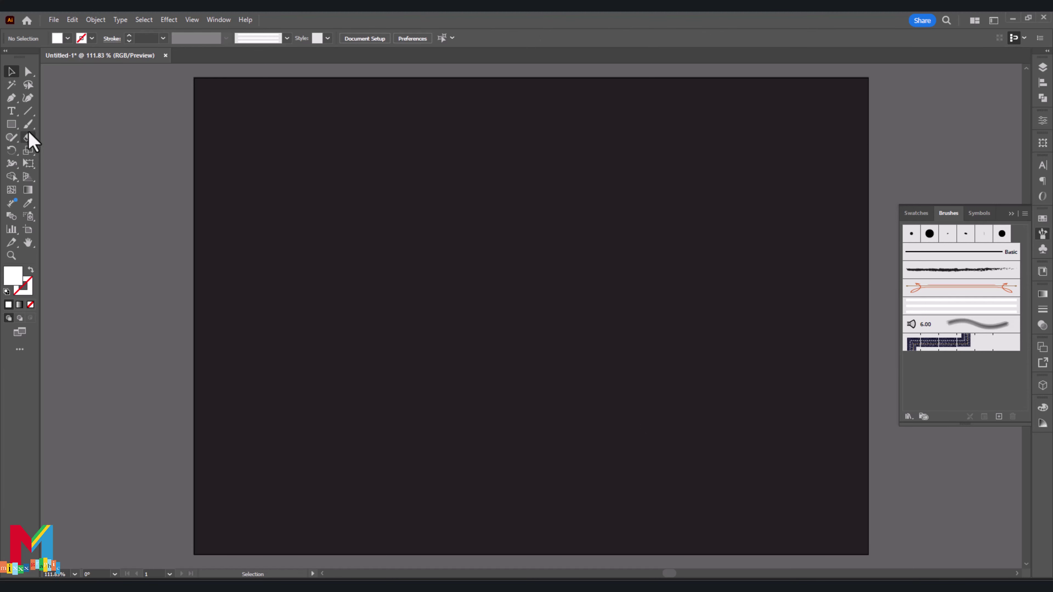
Step: Draw a tall white-outlined rectangle and round its corners fully into a capsule
click(12, 124)
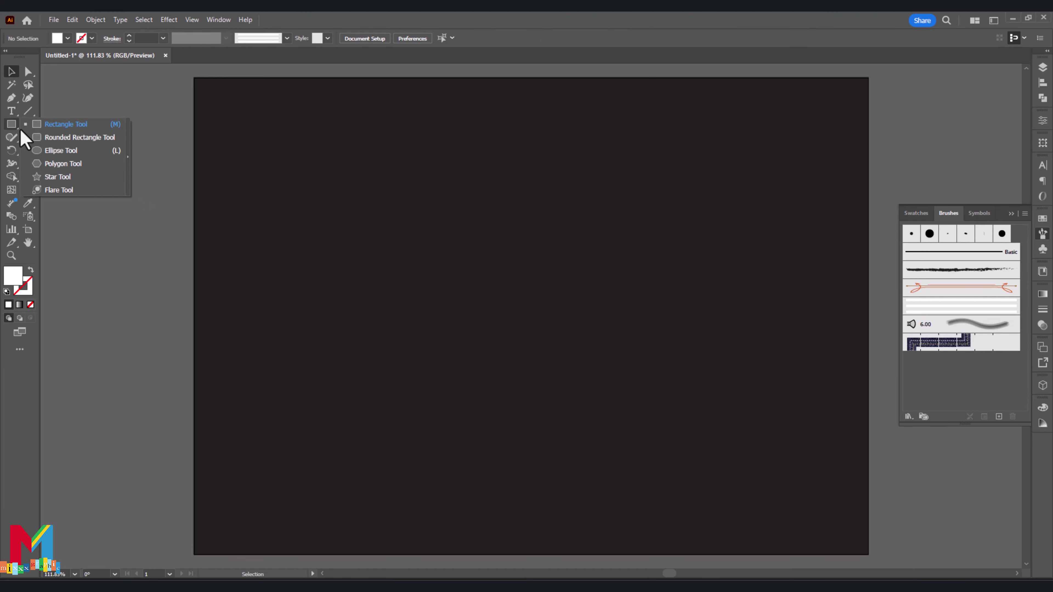
click(59, 124)
click(31, 269)
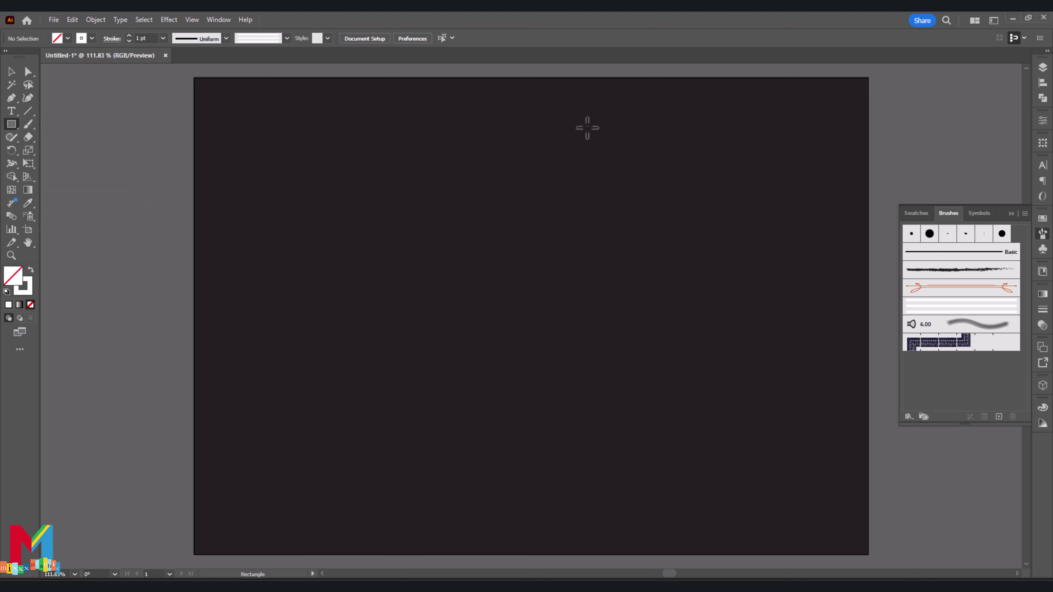
drag(588, 128, 397, 491)
click(28, 71)
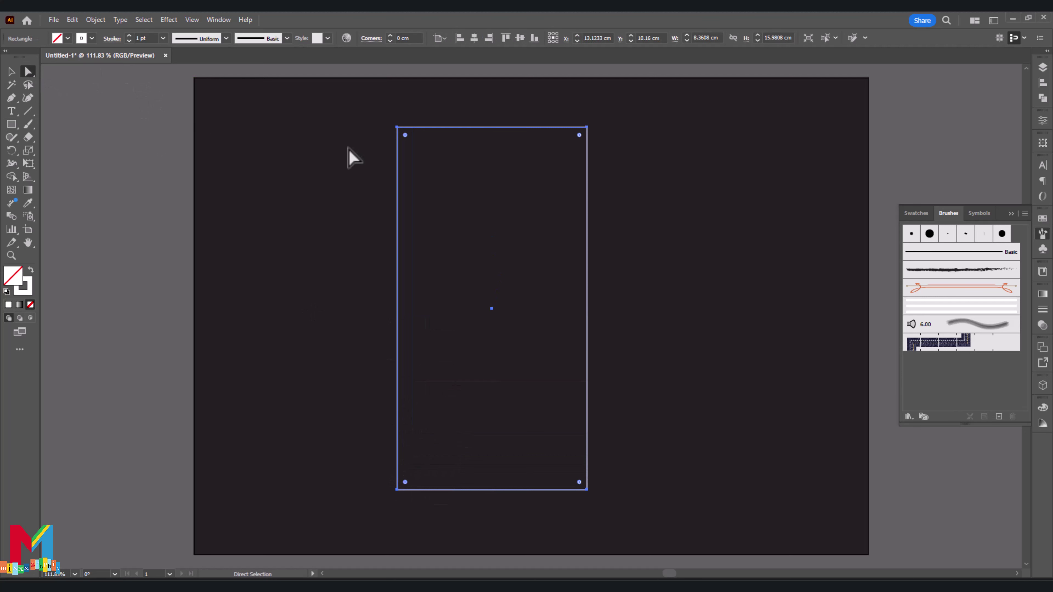
mouse_move(405, 135)
mouse_down()
mouse_move(520, 223)
mouse_move(519, 214)
mouse_up()
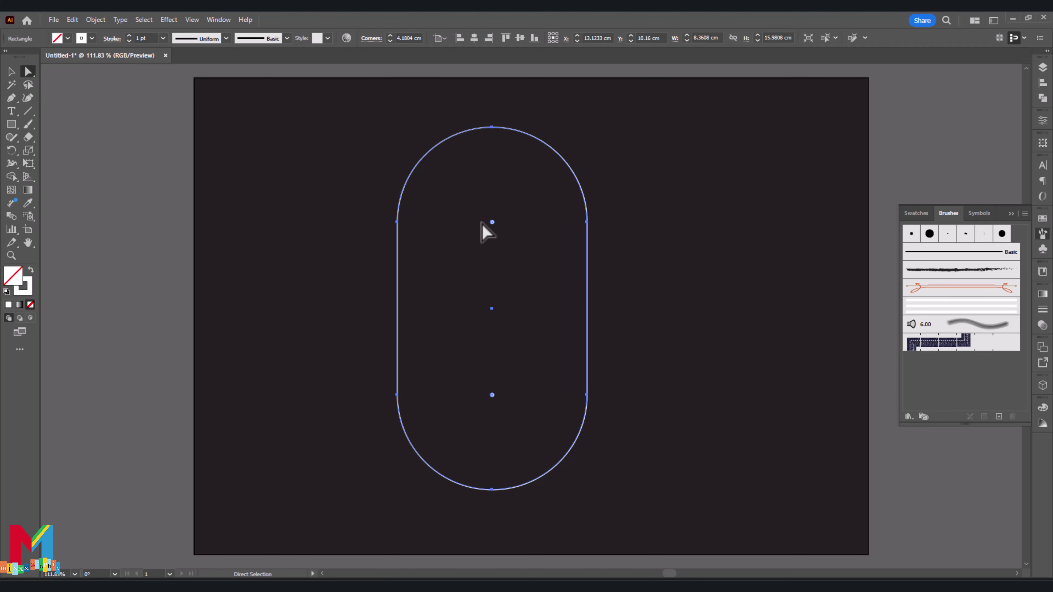
Step: Stroke the capsule with the three-bar art brush and expand its appearance
key(v)
click(949, 306)
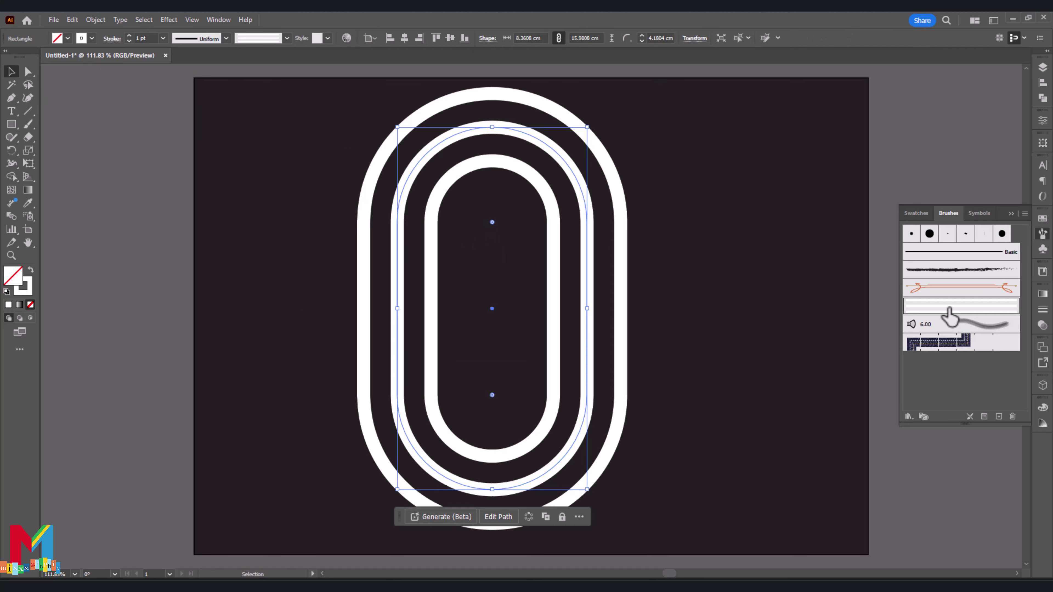
click(665, 228)
click(358, 374)
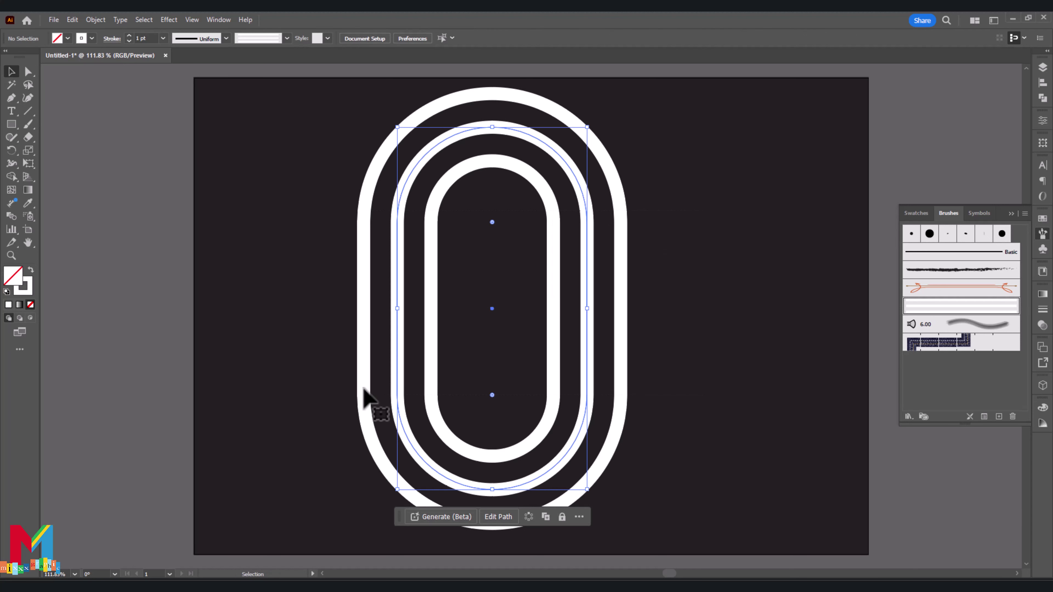
click(96, 20)
click(124, 176)
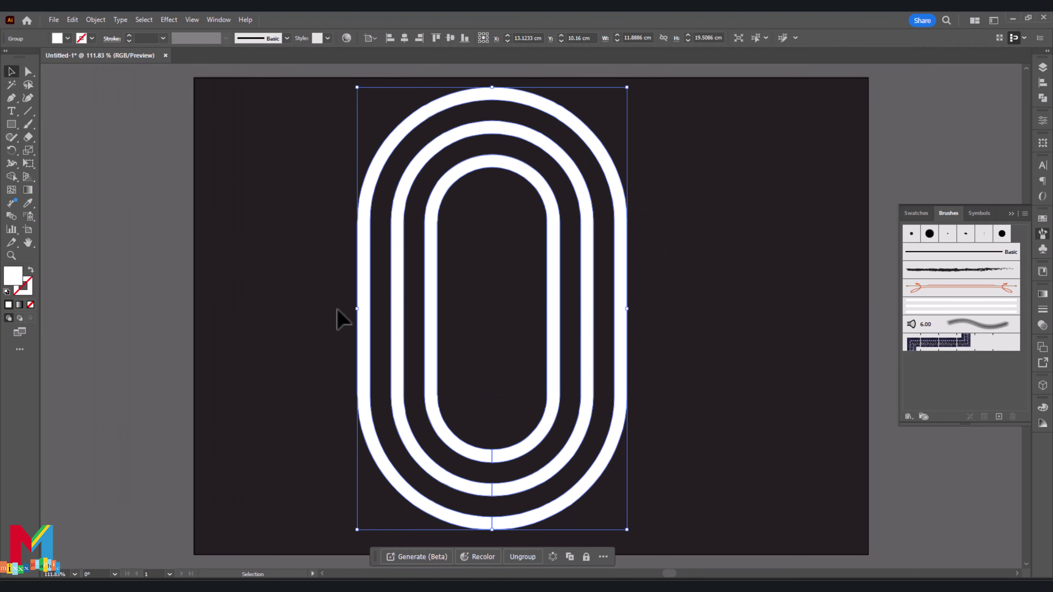
Step: Apply a Pathfinder operation to merge the expanded capsule lines
scroll(634, 377, down, 2)
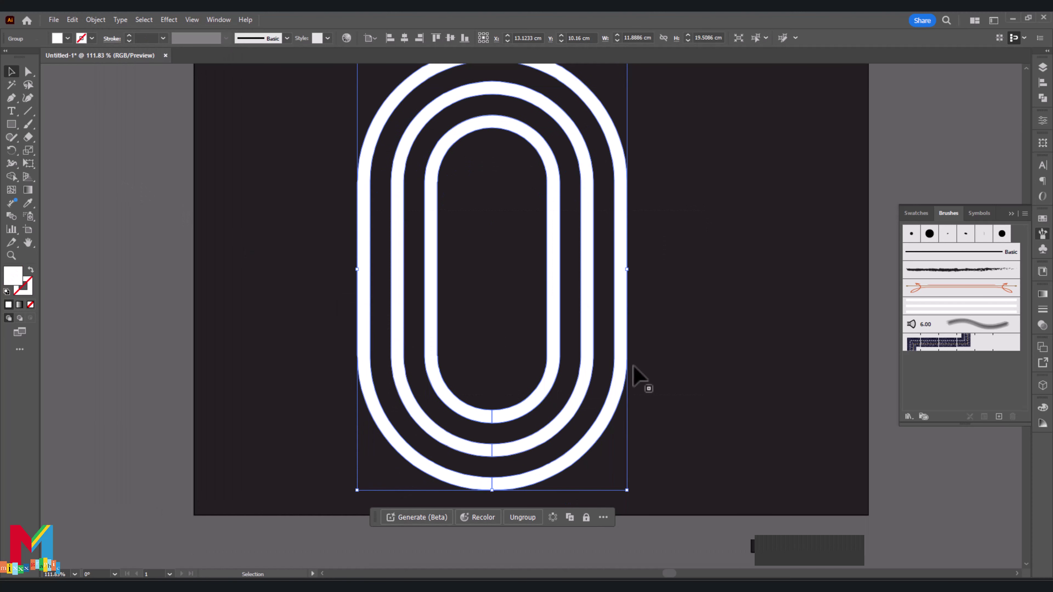
click(1011, 214)
click(1041, 99)
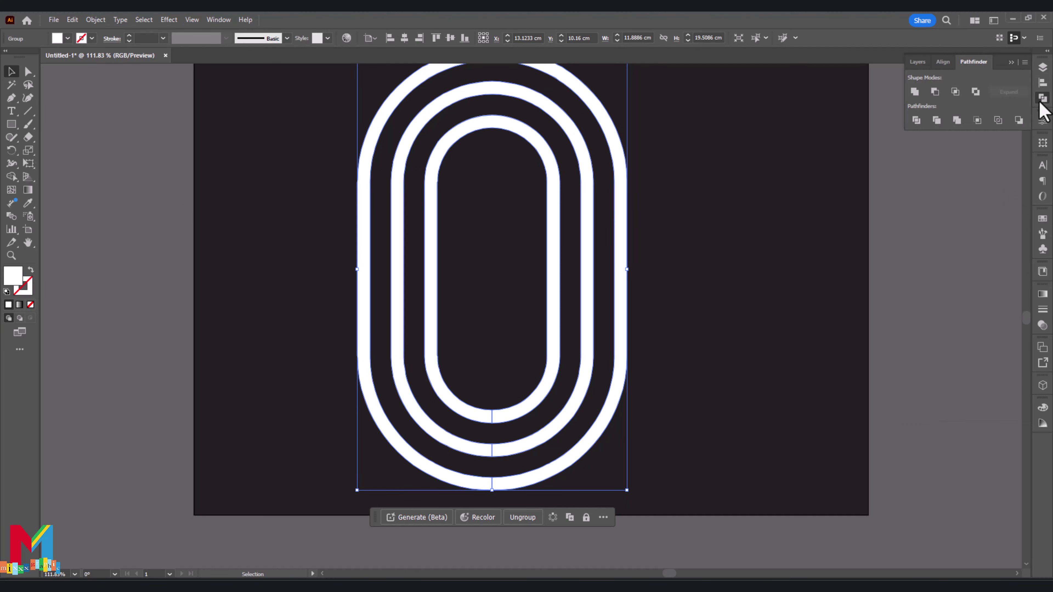
click(957, 120)
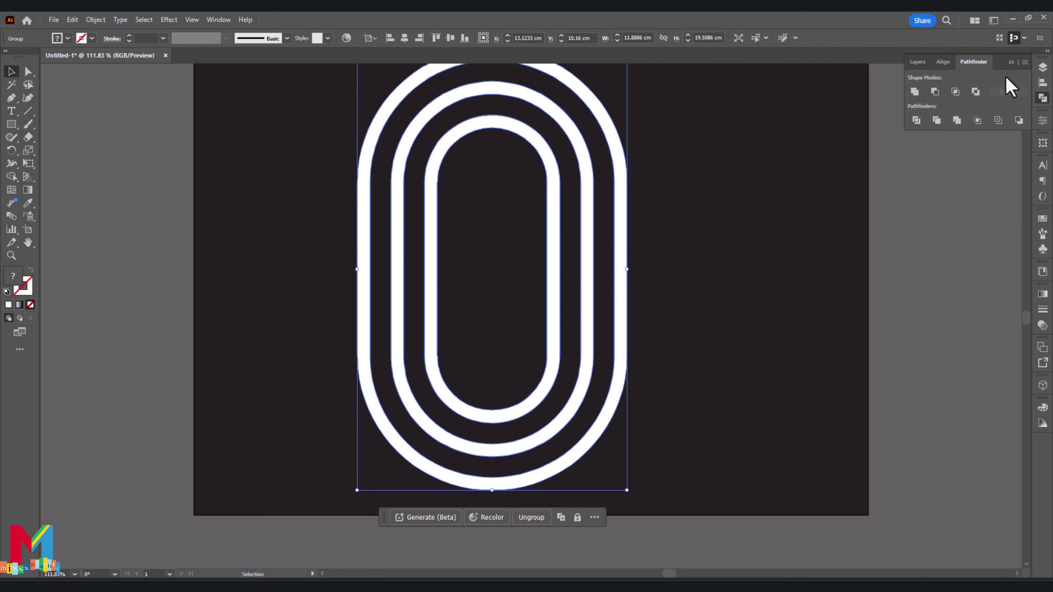
click(1010, 61)
Step: Copy the capsule group and Paste in Place an exact copy on top
scroll(740, 143, up, 1)
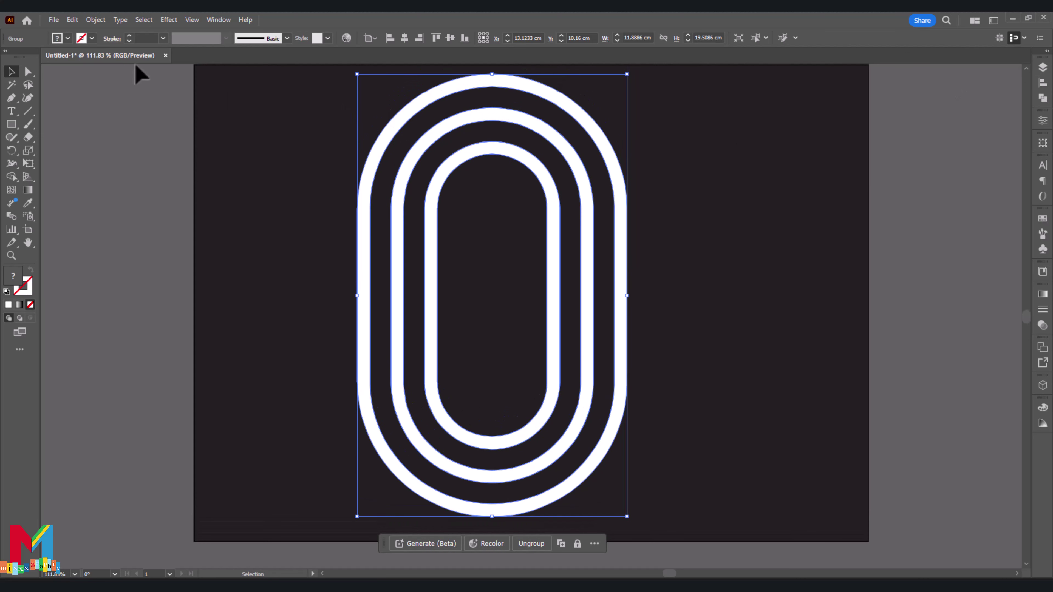
click(72, 19)
click(91, 74)
click(74, 20)
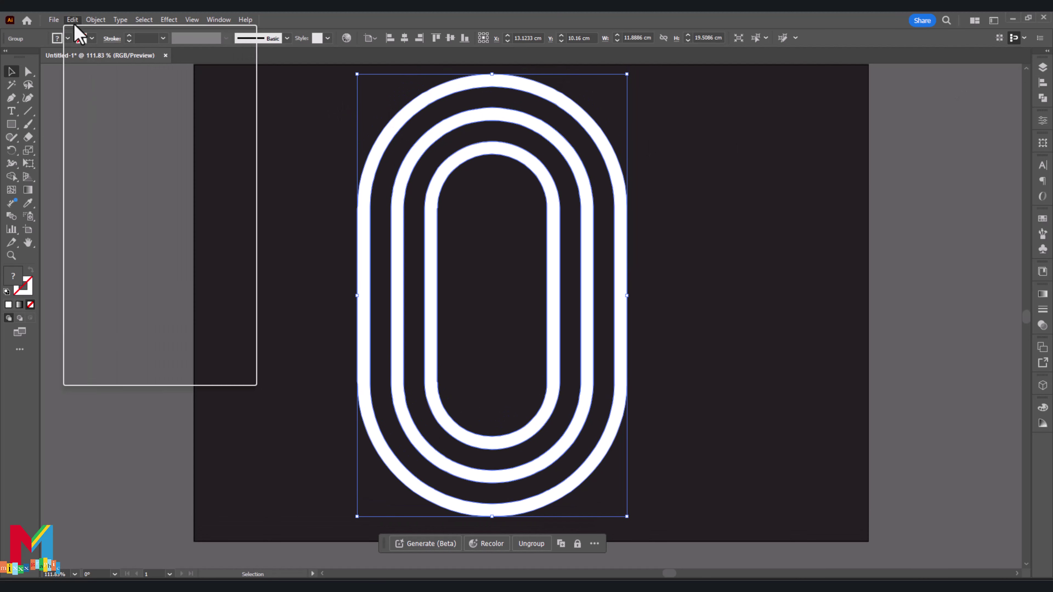
click(111, 124)
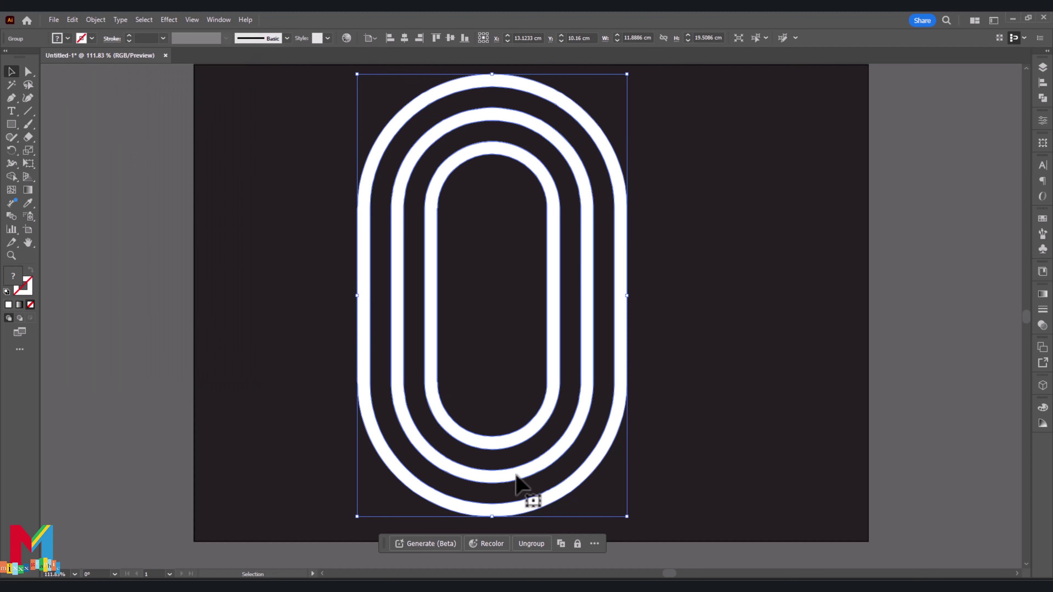
Step: Rotate the pasted copy 90° horizontal, overlap it with the vertical loops, and recentre both groups
drag(628, 523, 684, 307)
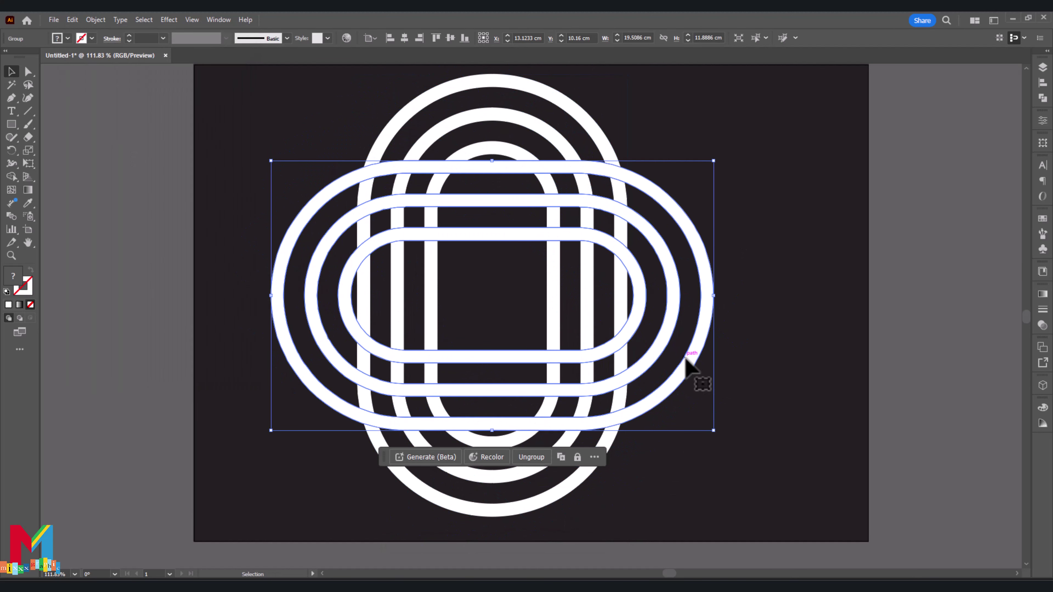
drag(692, 374, 596, 454)
click(721, 278)
drag(712, 195, 308, 486)
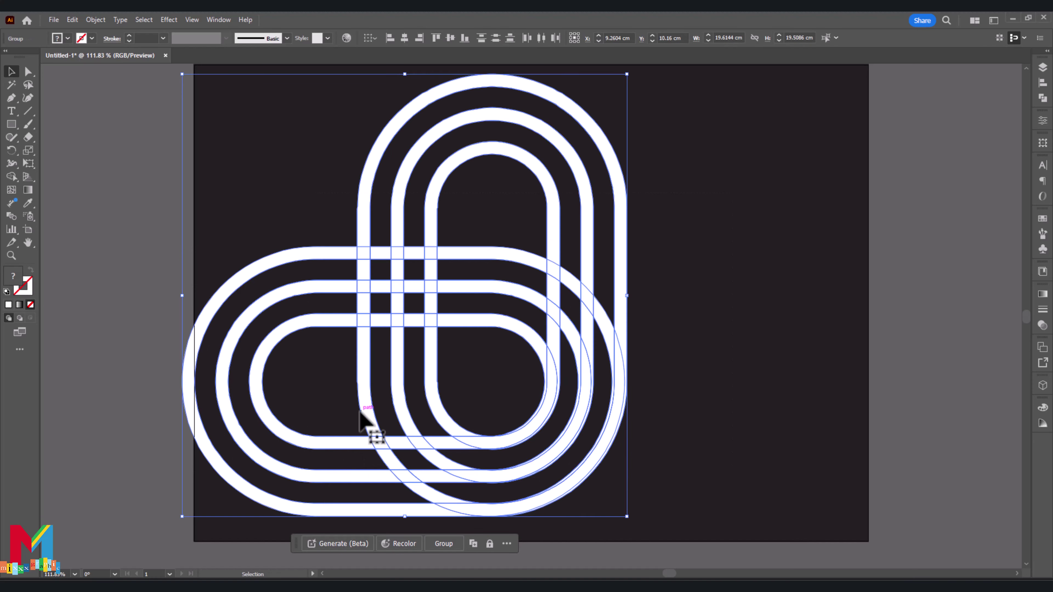
mouse_move(359, 410)
mouse_down()
mouse_move(428, 410)
mouse_move(404, 446)
mouse_up()
click(779, 312)
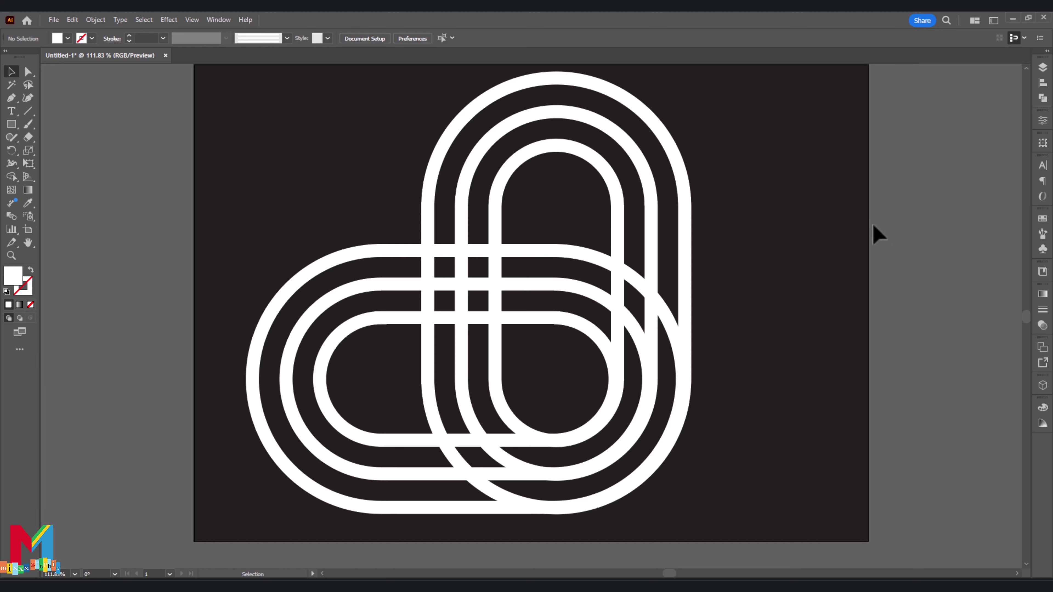
click(322, 443)
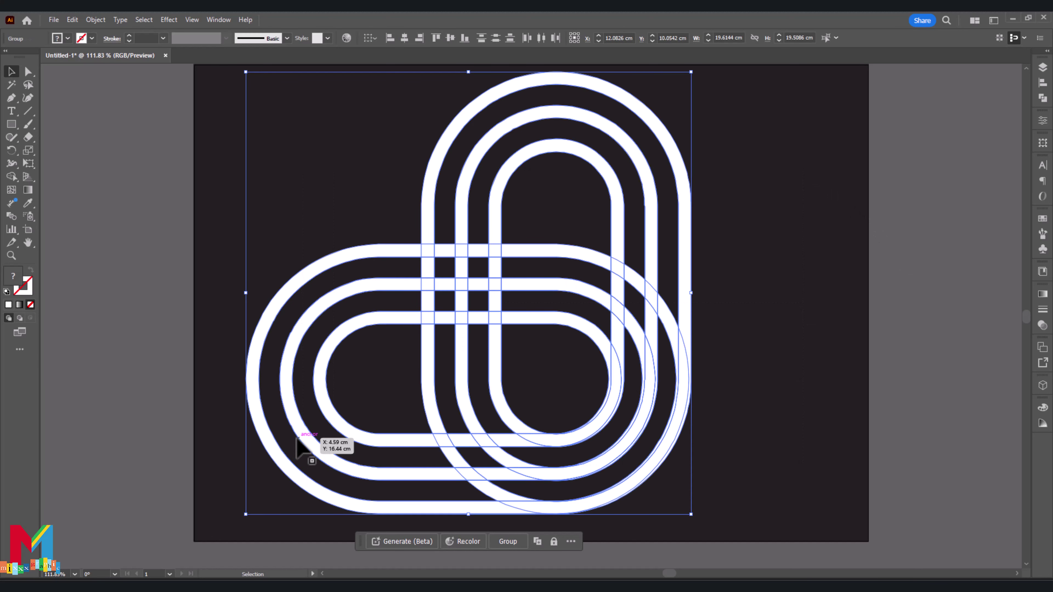
Step: Delete the left portions of the horizontal loops with the Shape Builder
click(11, 176)
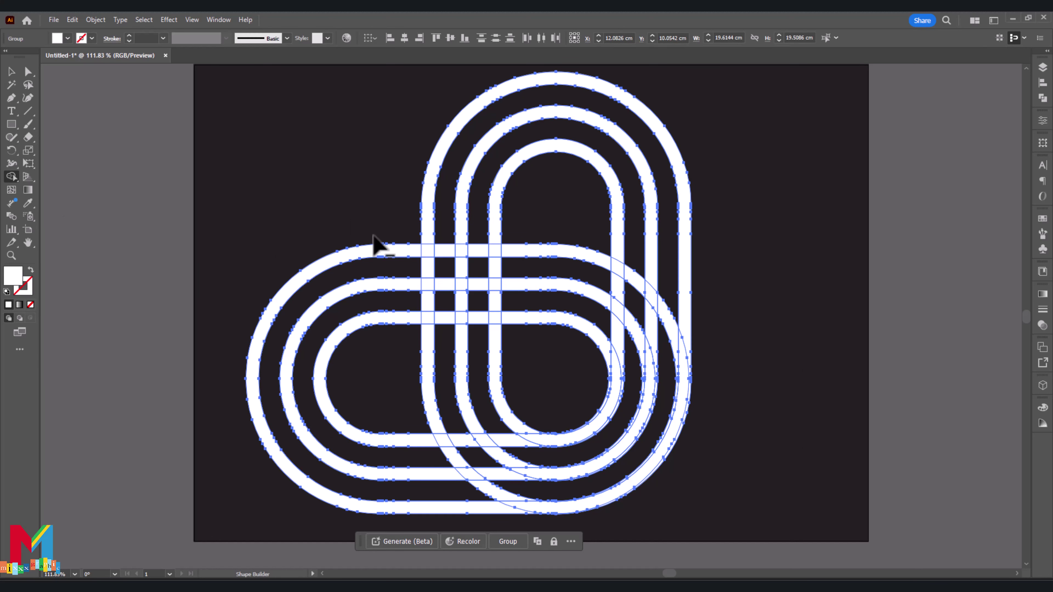
drag(376, 242, 394, 524)
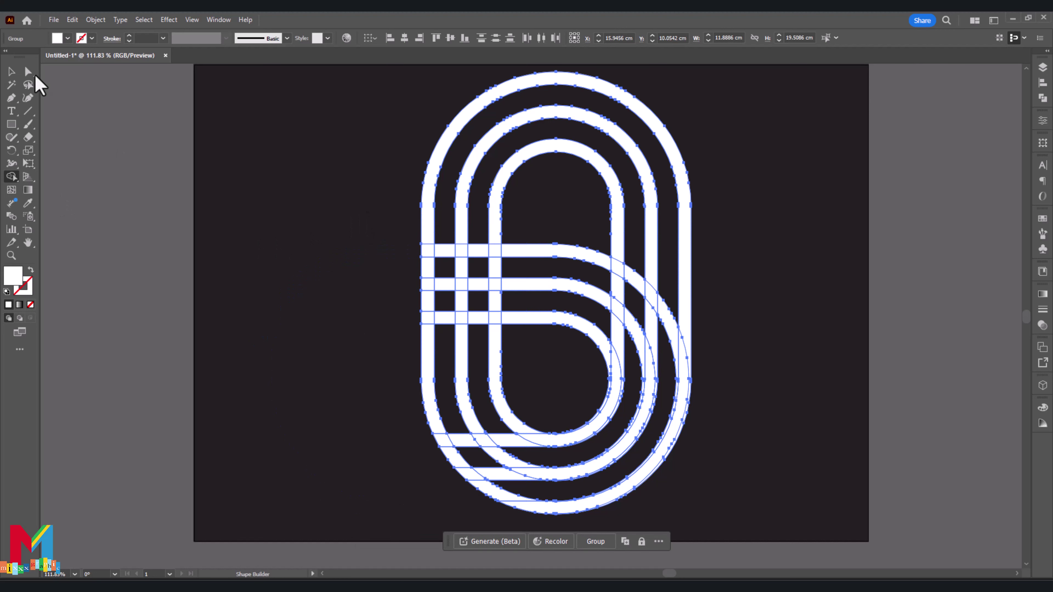
click(12, 72)
click(247, 248)
Step: Cut a thin guide bar across the upper right loops to open the 6's top arm
click(11, 124)
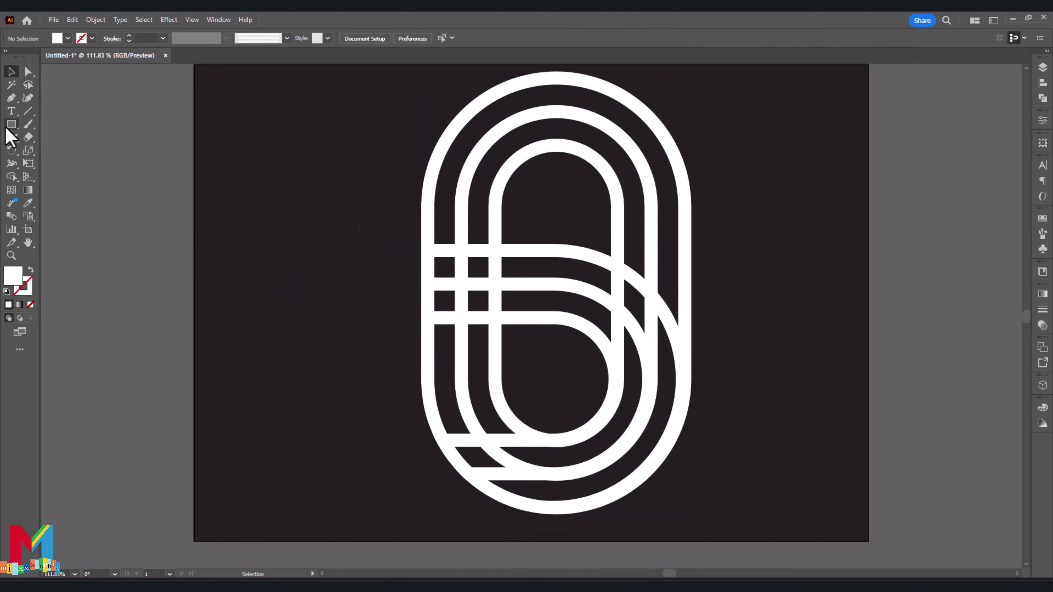
drag(736, 214, 587, 229)
click(11, 71)
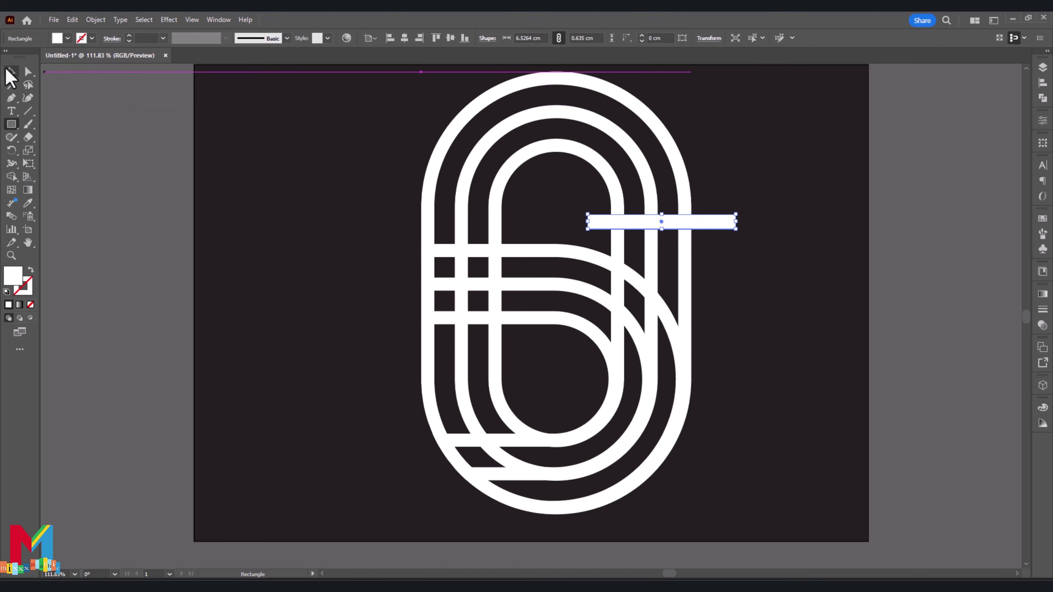
drag(796, 126, 307, 507)
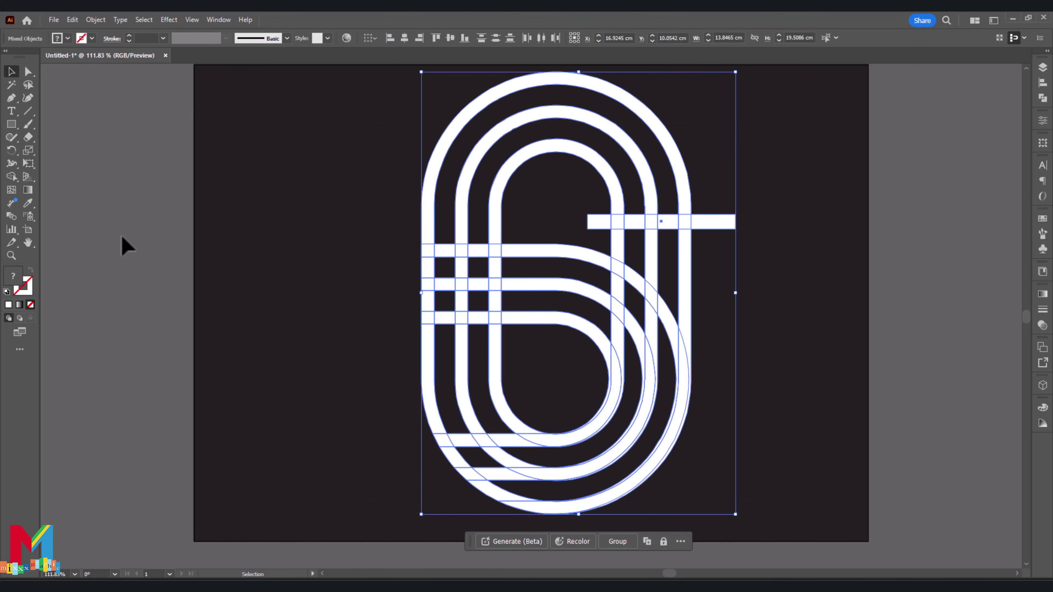
click(12, 176)
drag(587, 227, 735, 224)
alt+click(629, 253)
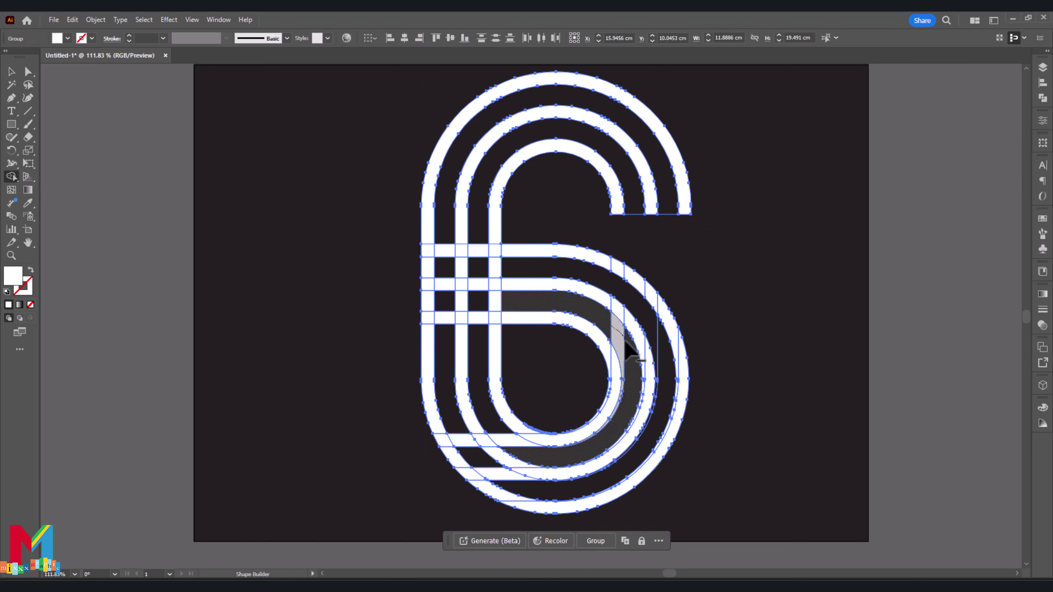
Step: Remove the leftover crossbar pieces on the lower left and between the left strips
drag(615, 332, 497, 446)
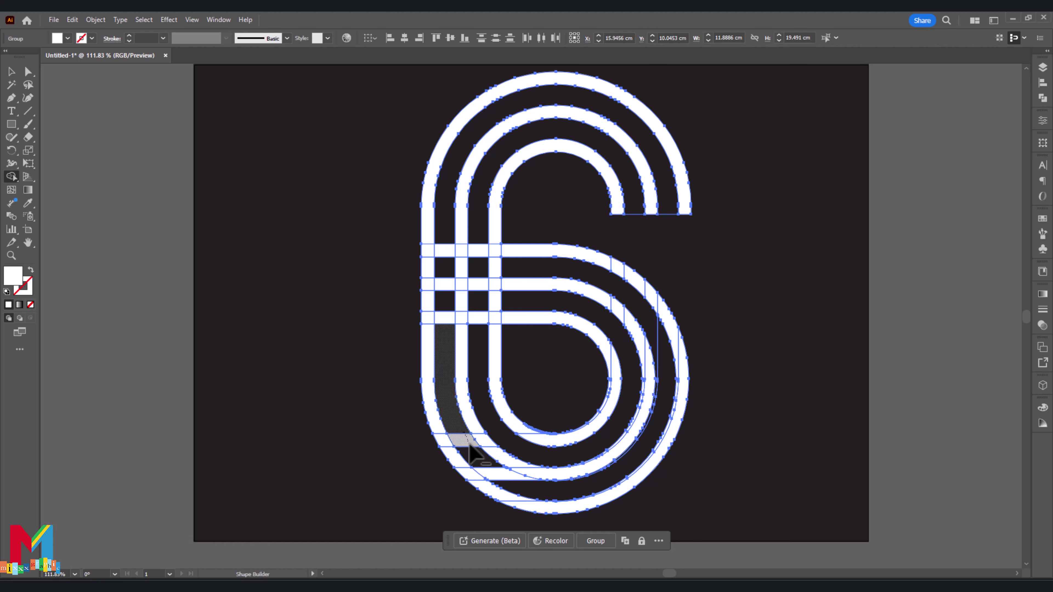
drag(477, 249, 478, 330)
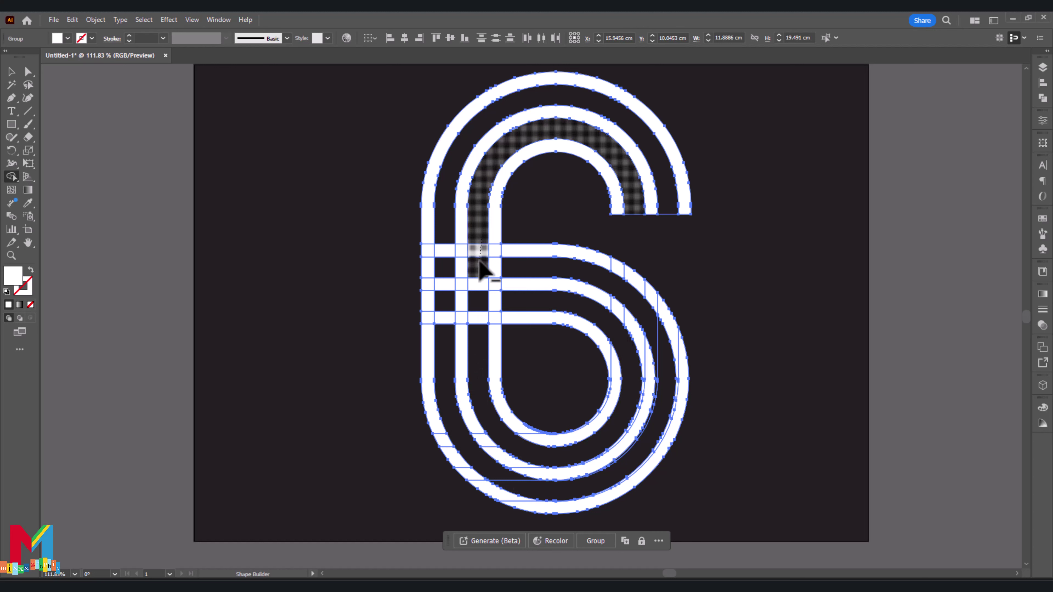
drag(443, 234, 442, 330)
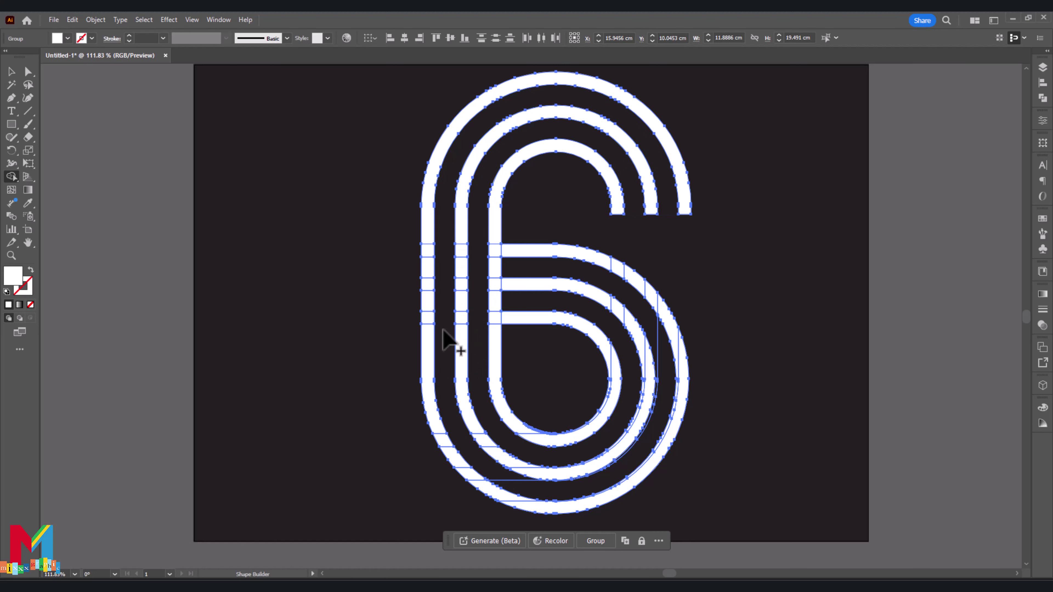
click(11, 71)
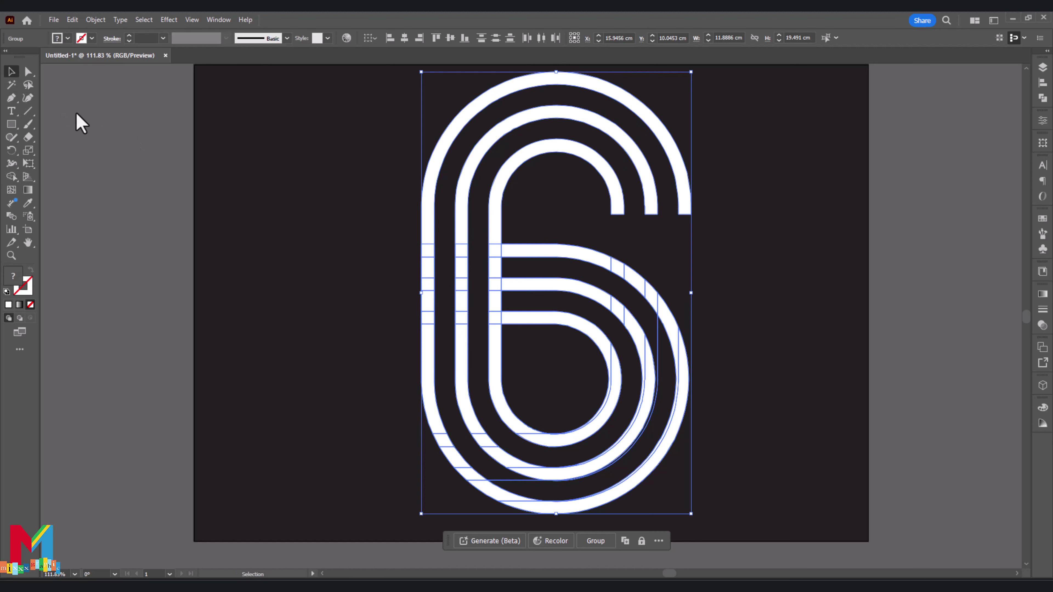
click(179, 178)
Step: Merge the 6's strips with Pathfinder and reposition the numeral on the artboard
drag(745, 118, 348, 476)
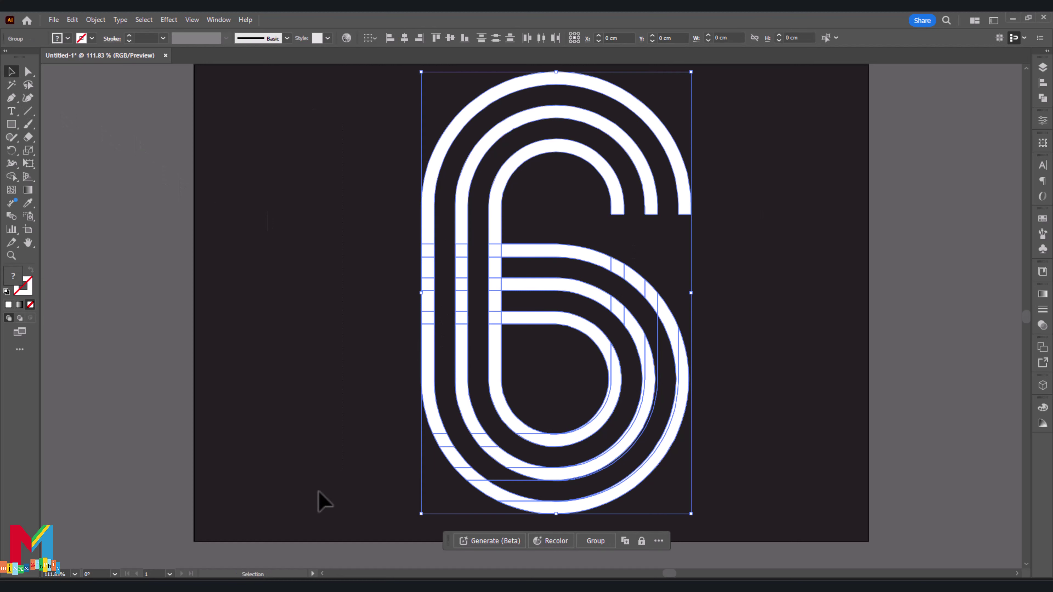
click(1042, 98)
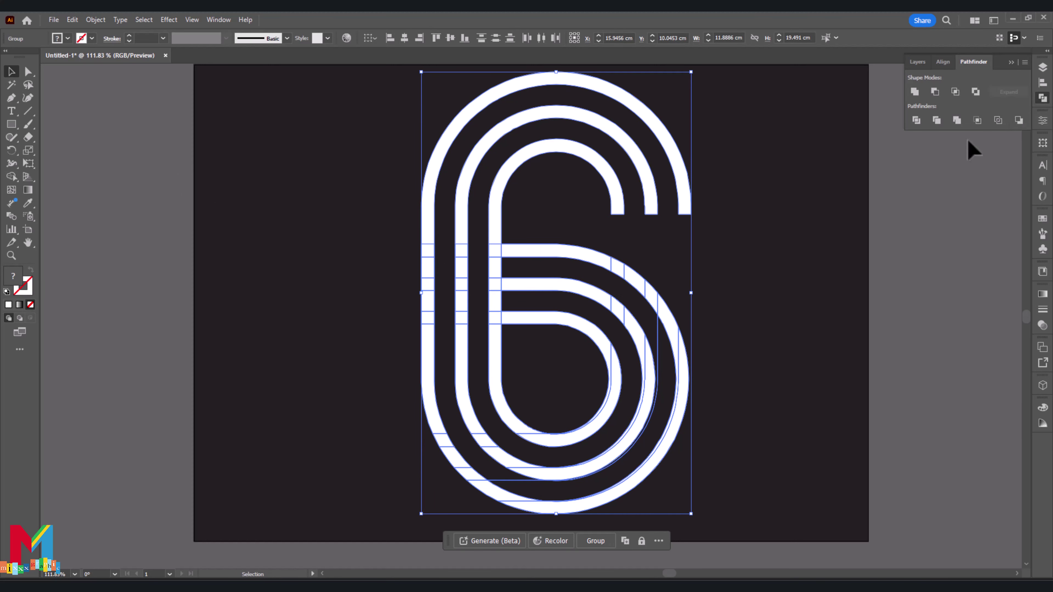
click(957, 121)
click(874, 207)
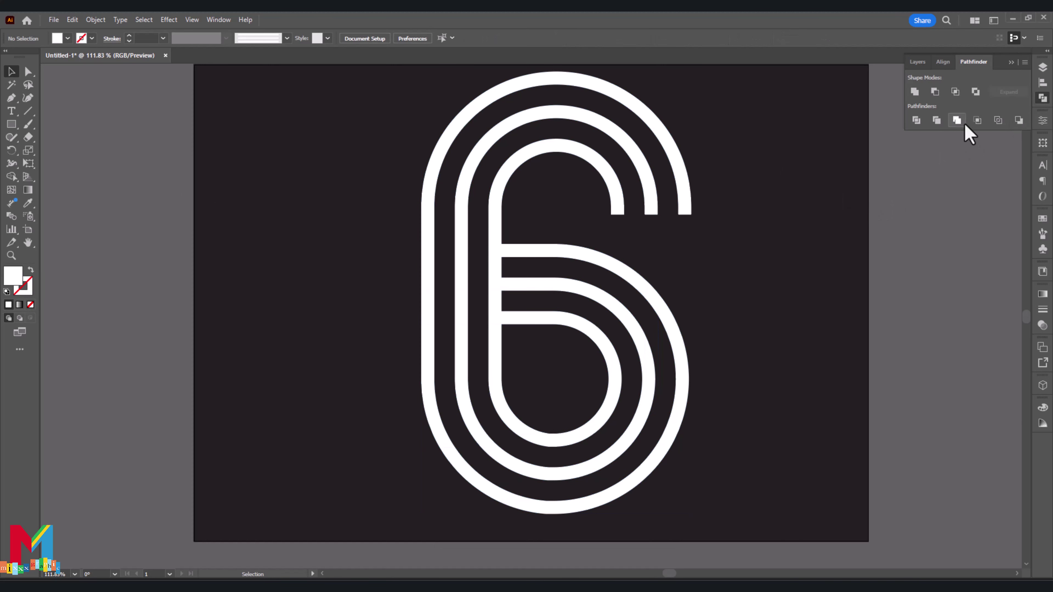
click(553, 330)
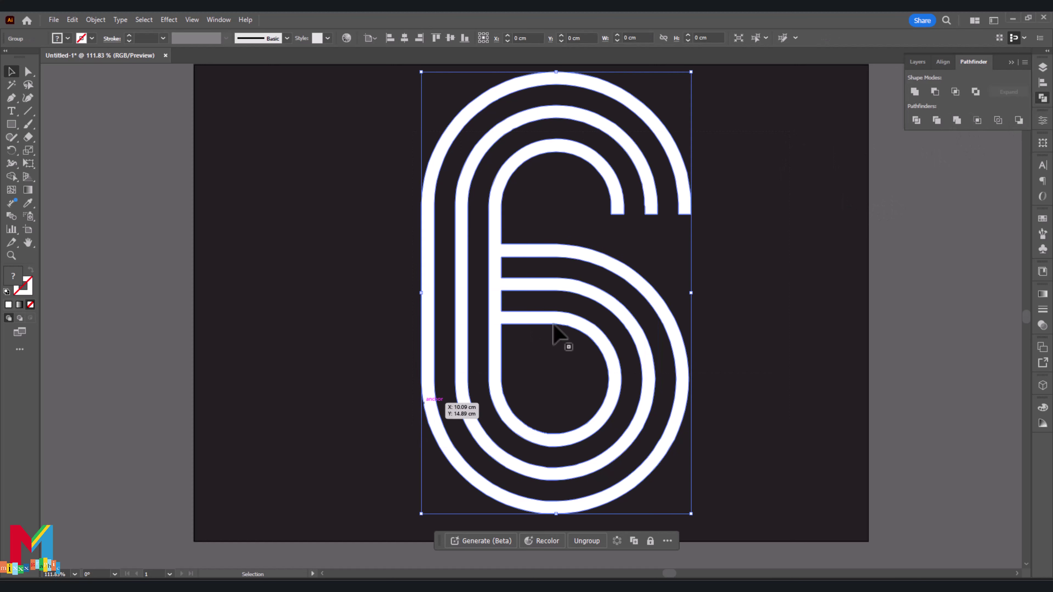
click(1011, 63)
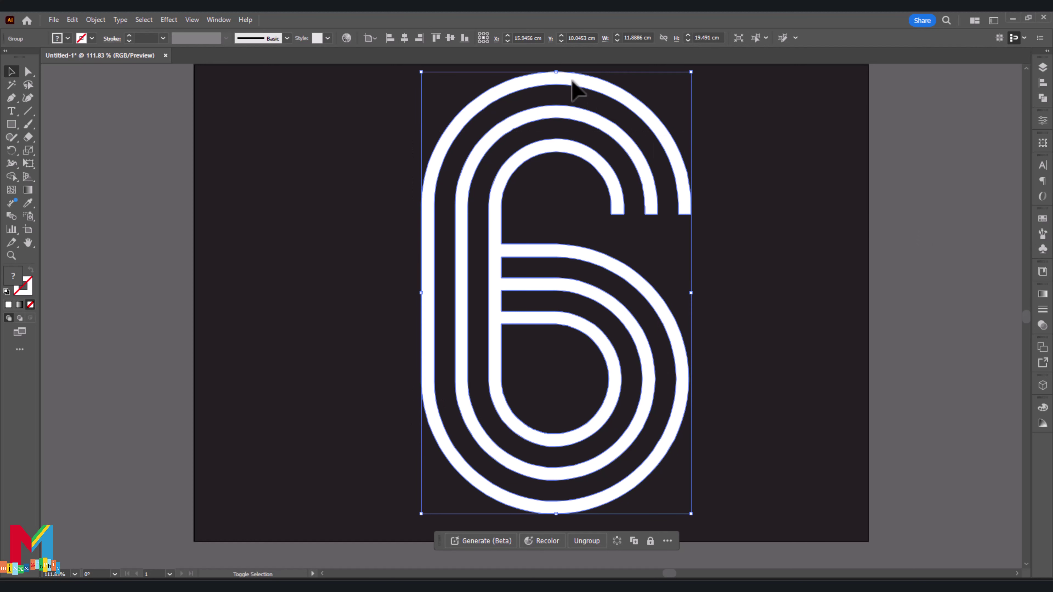
drag(560, 73, 556, 157)
Step: Give the 6 a linear gradient and remove its filled inner counter
click(1042, 294)
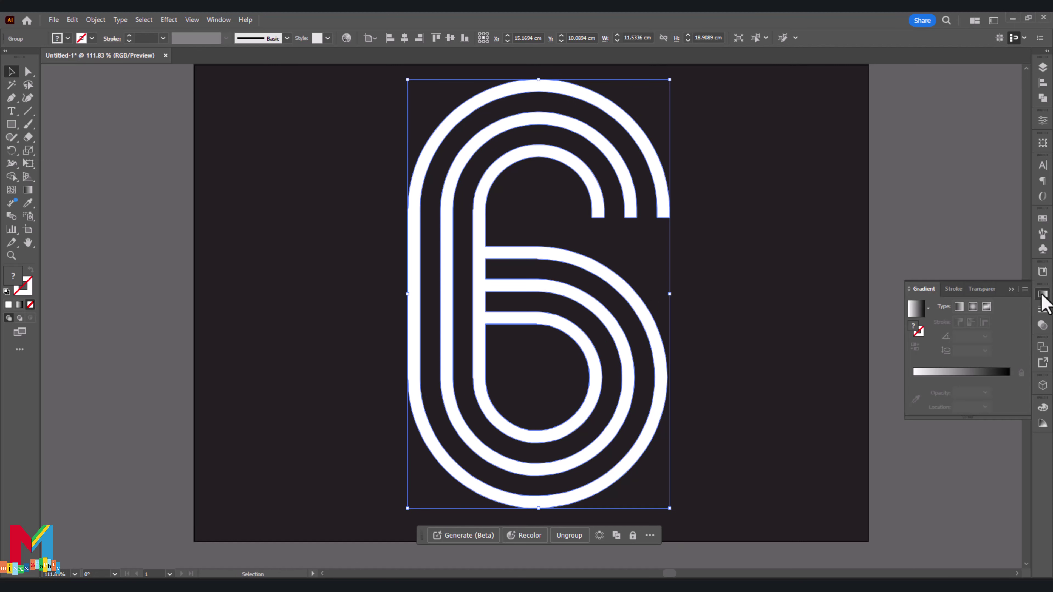
click(914, 309)
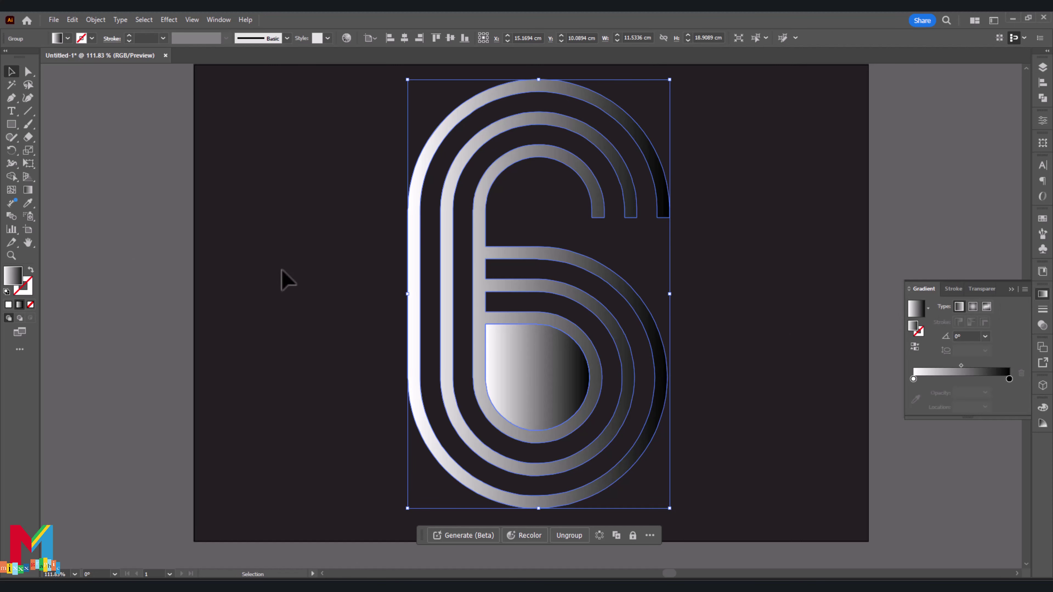
click(11, 176)
alt+click(545, 358)
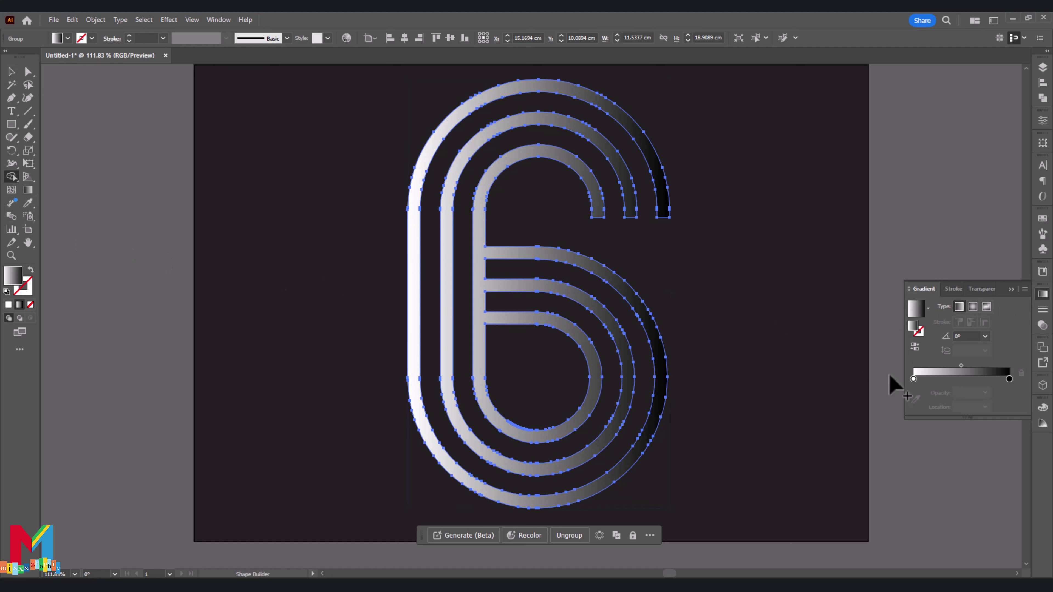
Step: Set the gradient stops to yellow on the left and orange-red on the right
double_click(913, 379)
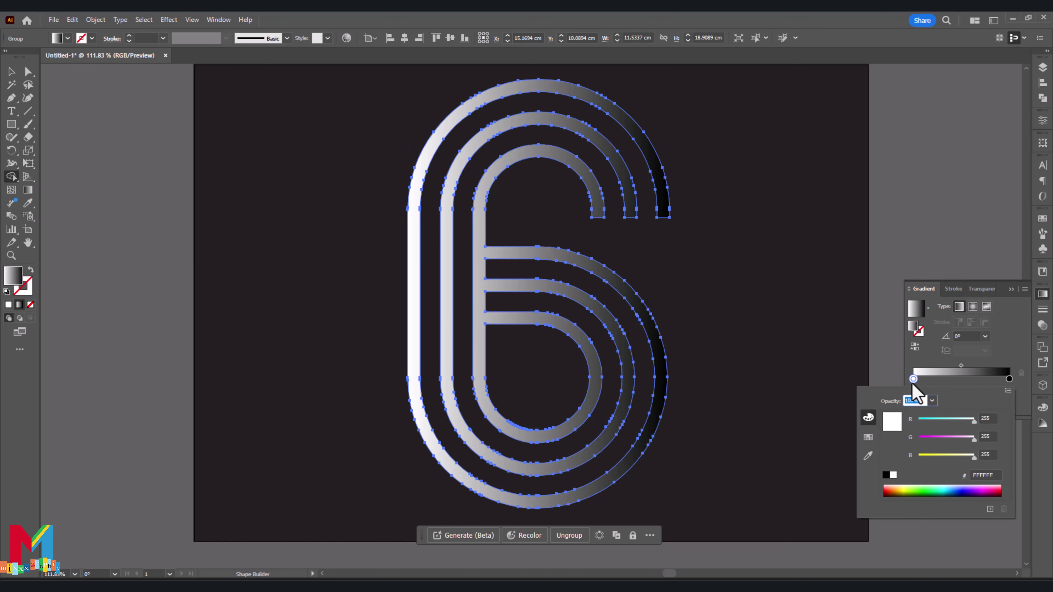
click(867, 437)
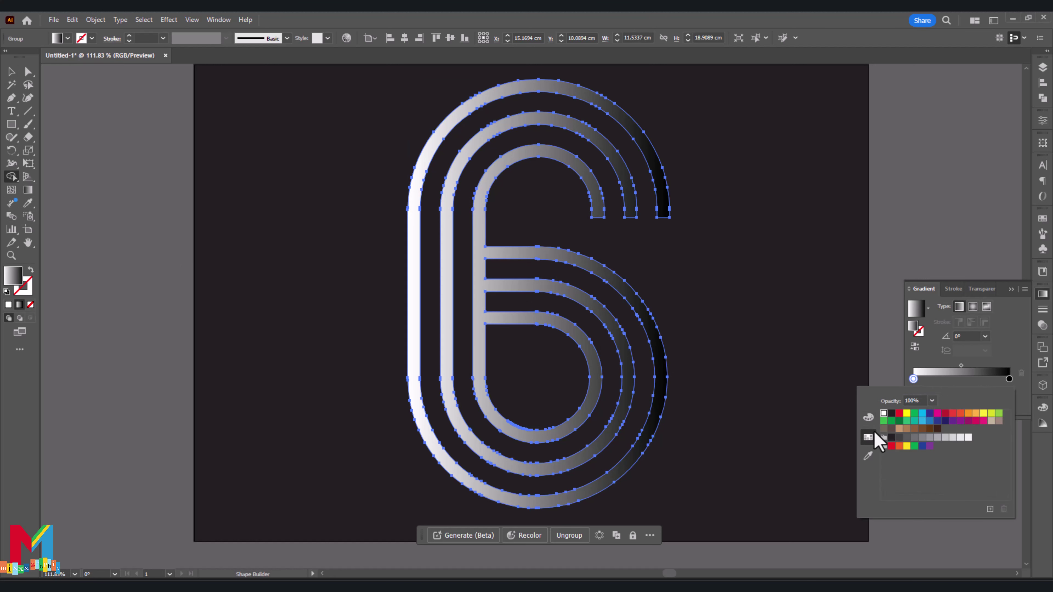
click(976, 414)
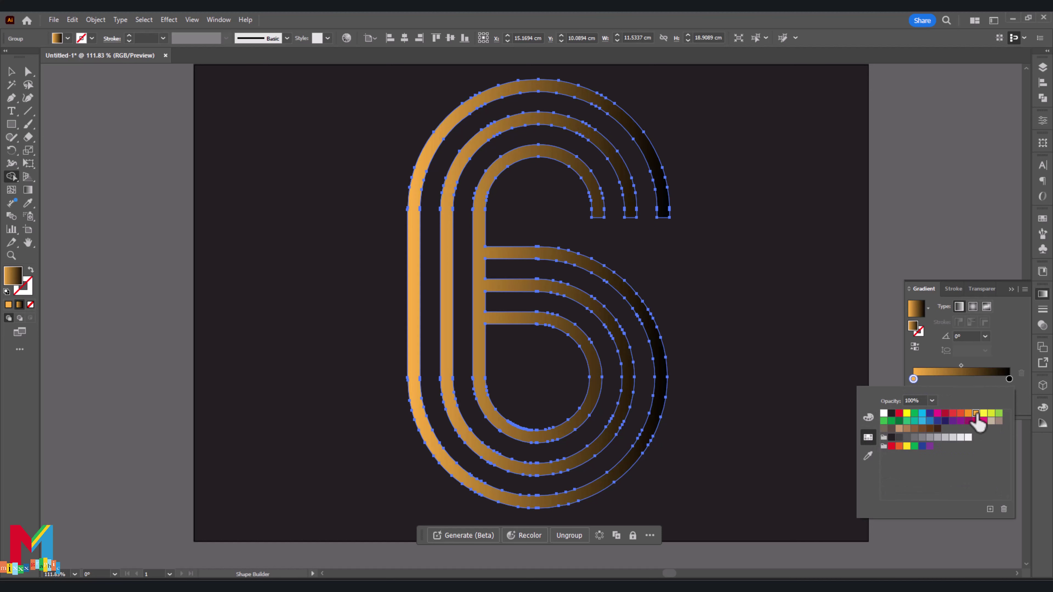
click(906, 446)
double_click(1008, 379)
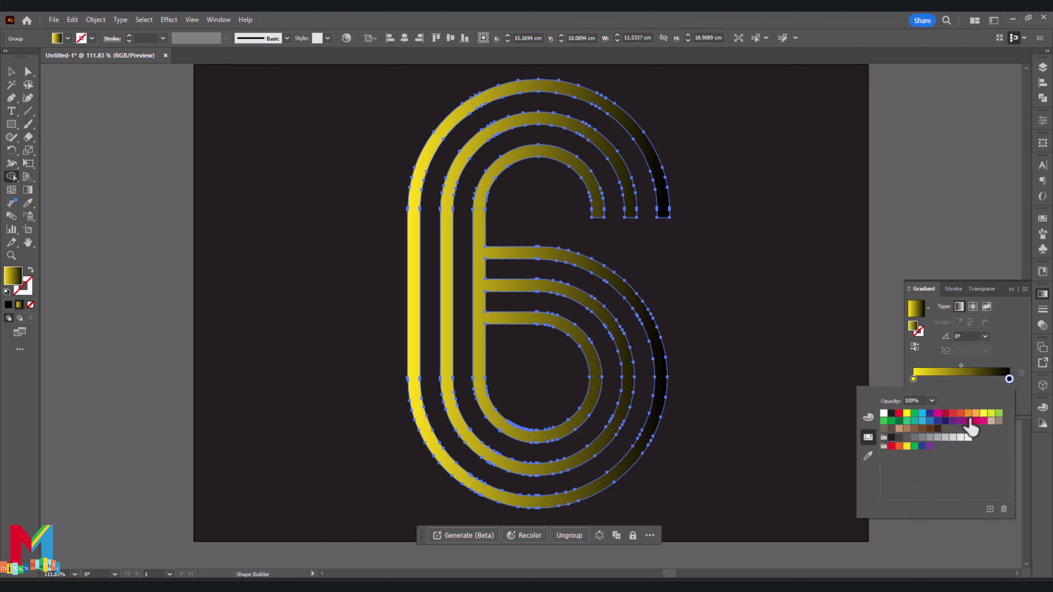
click(960, 413)
click(1009, 291)
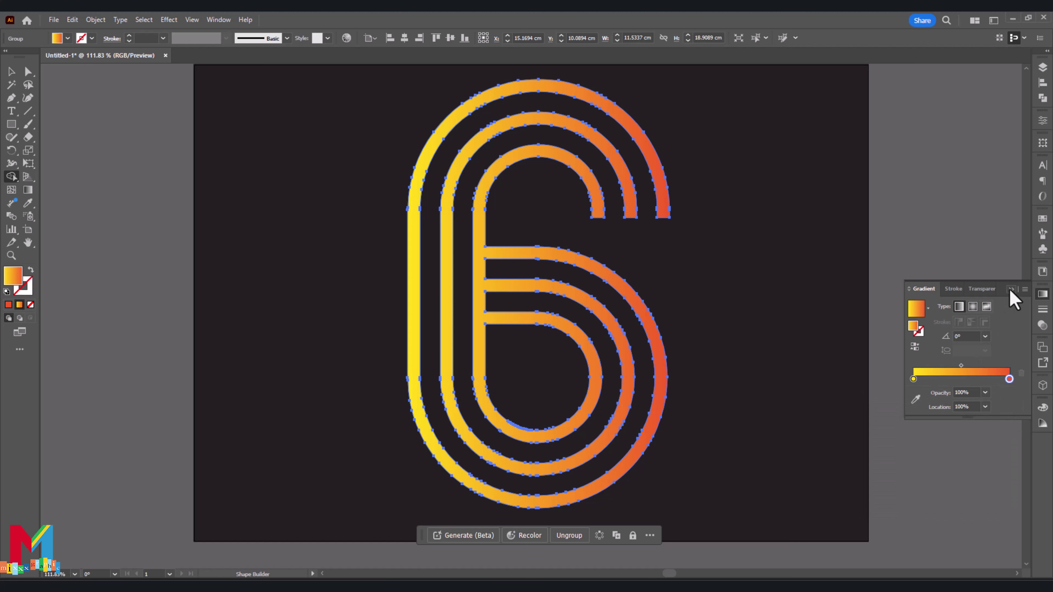
Step: Redraw the gradient right to left so orange sits left and yellow right
click(28, 189)
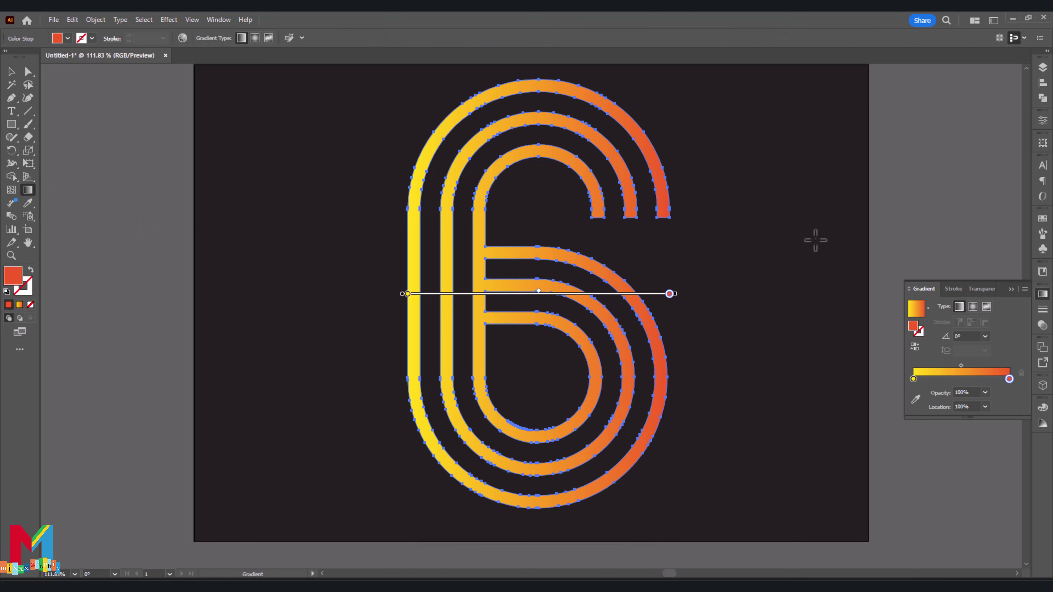
mouse_move(813, 240)
mouse_down()
mouse_move(329, 287)
mouse_move(254, 263)
mouse_up()
key(v)
click(235, 172)
Step: Draw a rectangle over the 6's inner stem and fill it with a right-to-left gradient
key(ctrl+1)
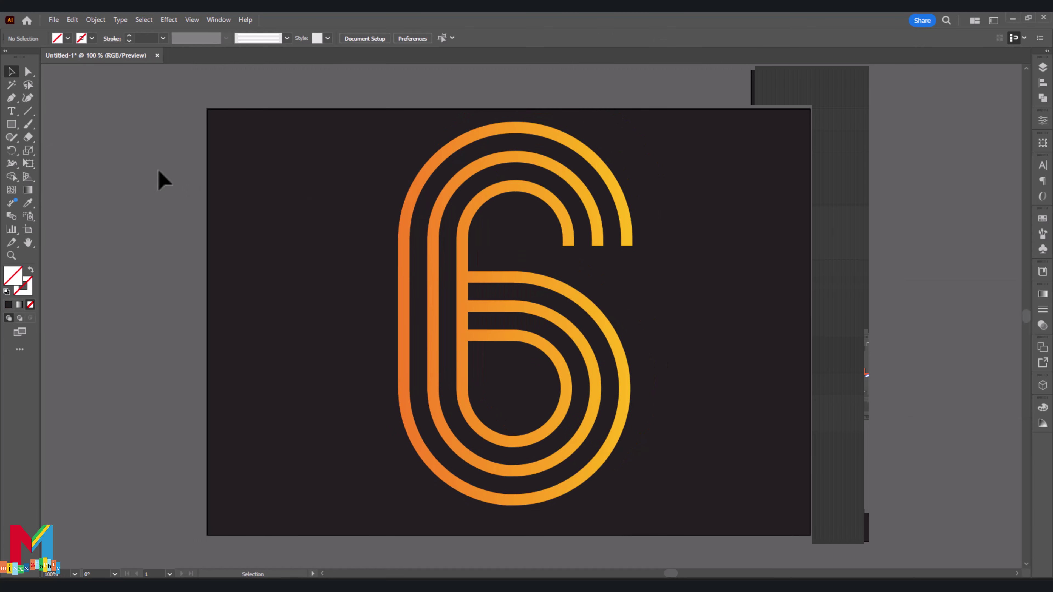
click(9, 125)
drag(521, 245, 468, 364)
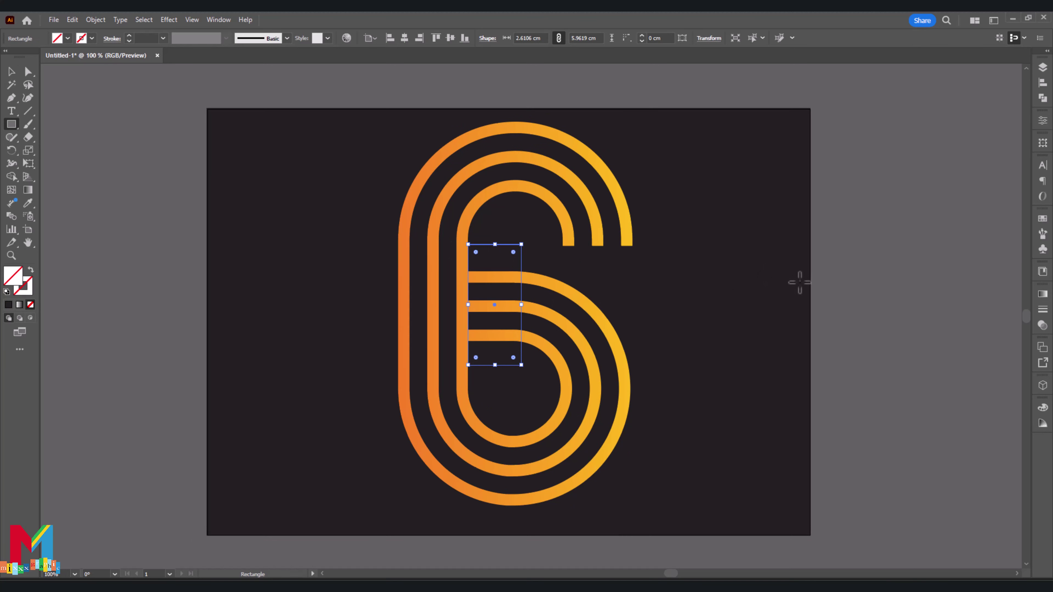
click(1041, 295)
click(916, 309)
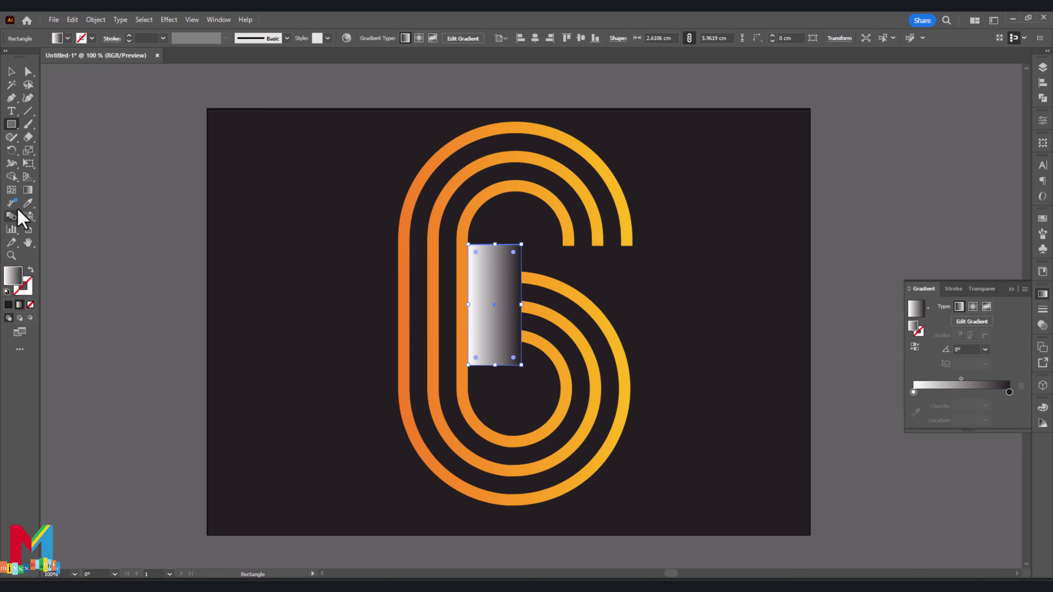
click(27, 189)
drag(302, 290, 509, 298)
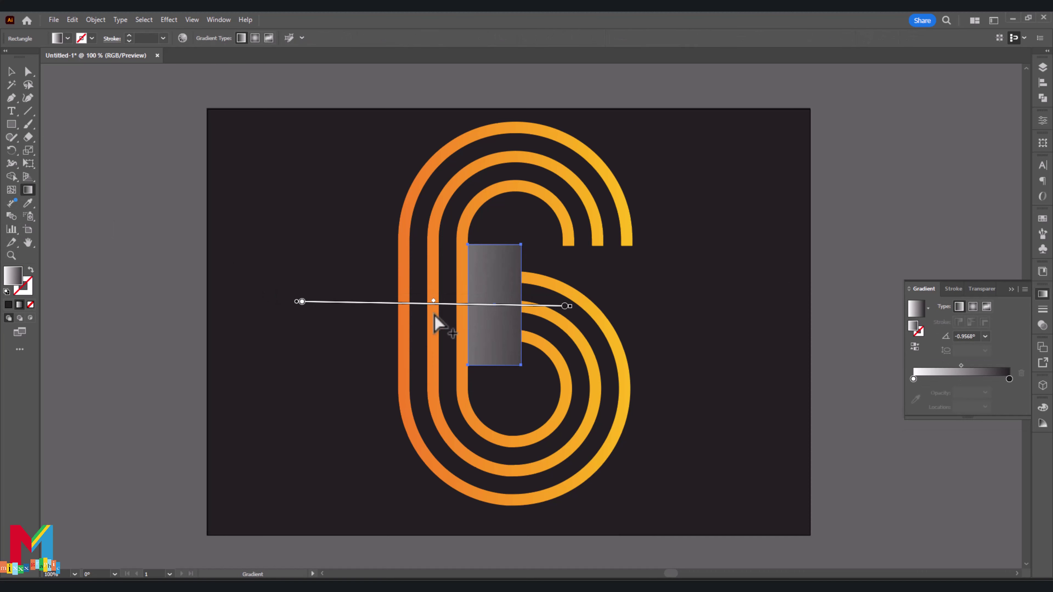
drag(568, 330, 477, 333)
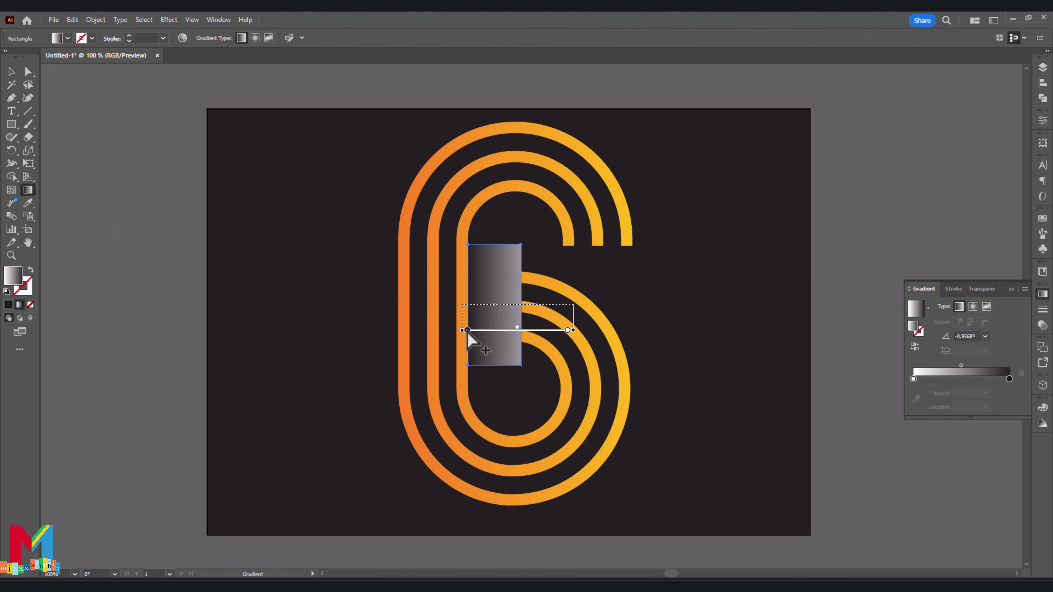
Step: Sample the 6's orange into the rectangle gradient's left stop, then select all artwork
key(i)
click(913, 391)
double_click(913, 392)
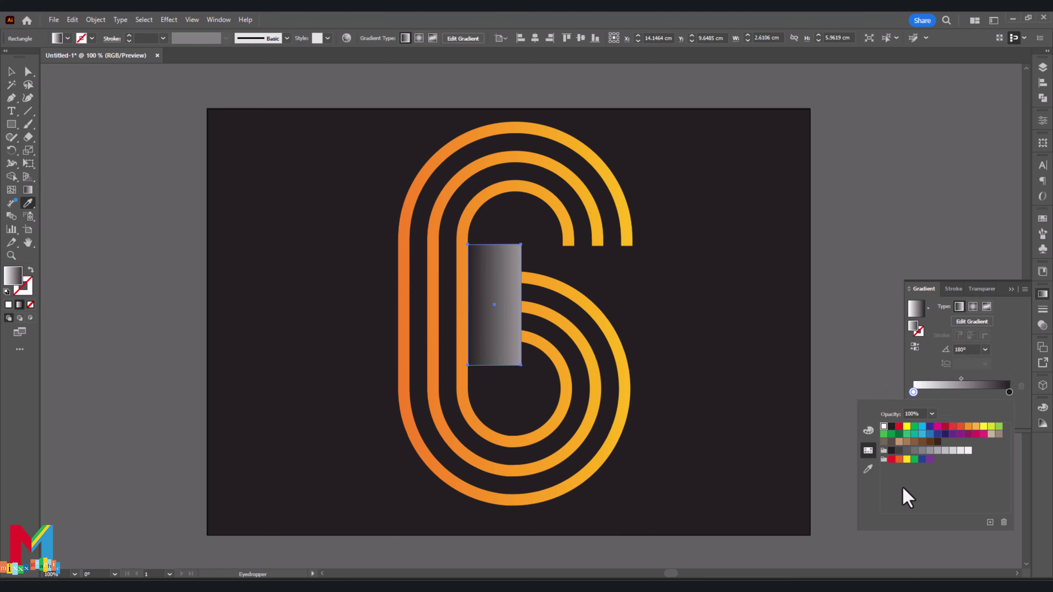
click(919, 412)
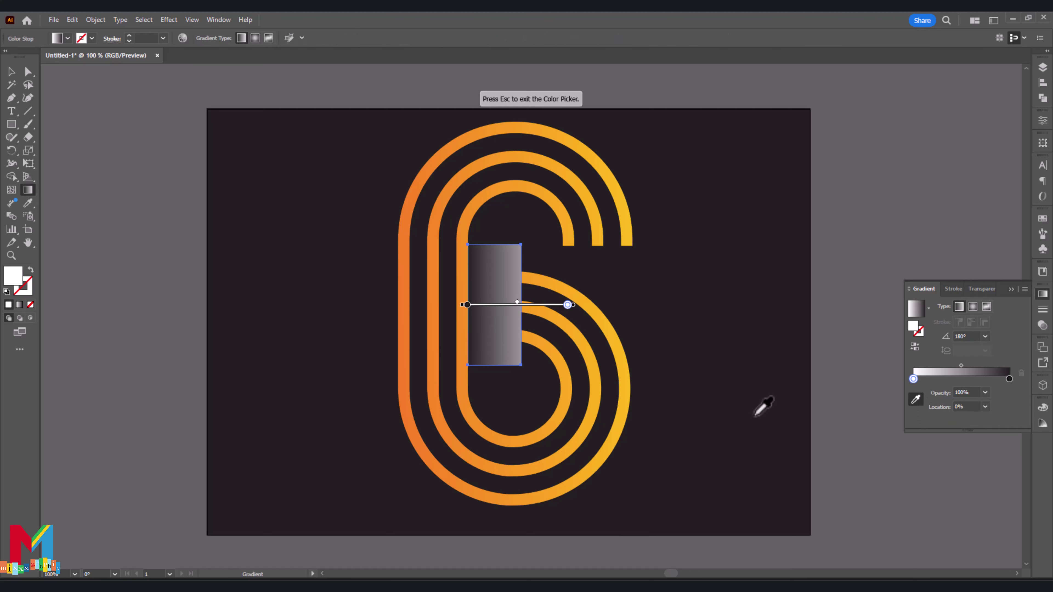
click(490, 434)
key(Escape)
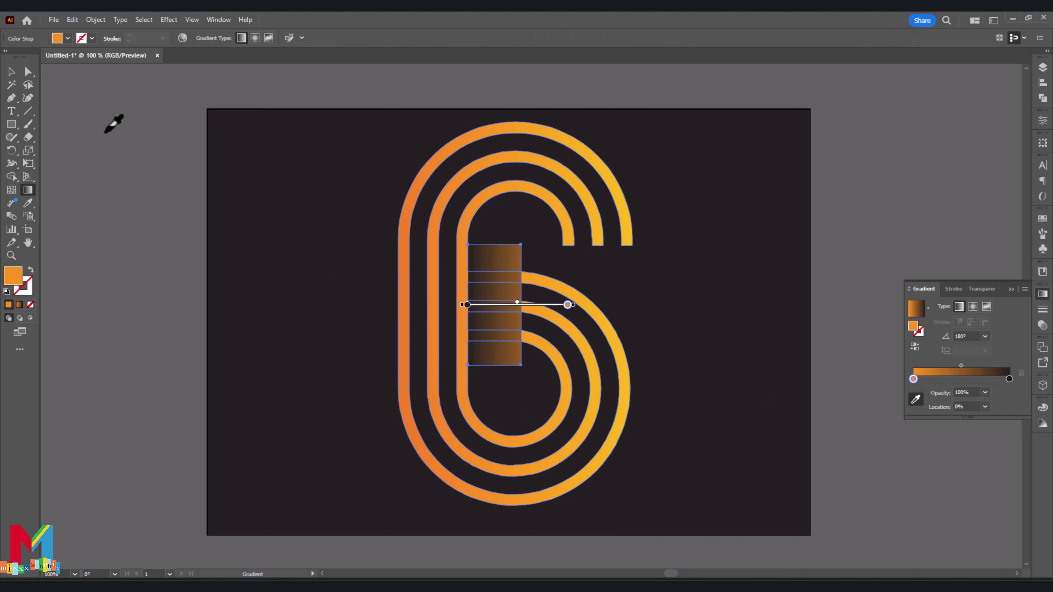
click(11, 72)
click(152, 169)
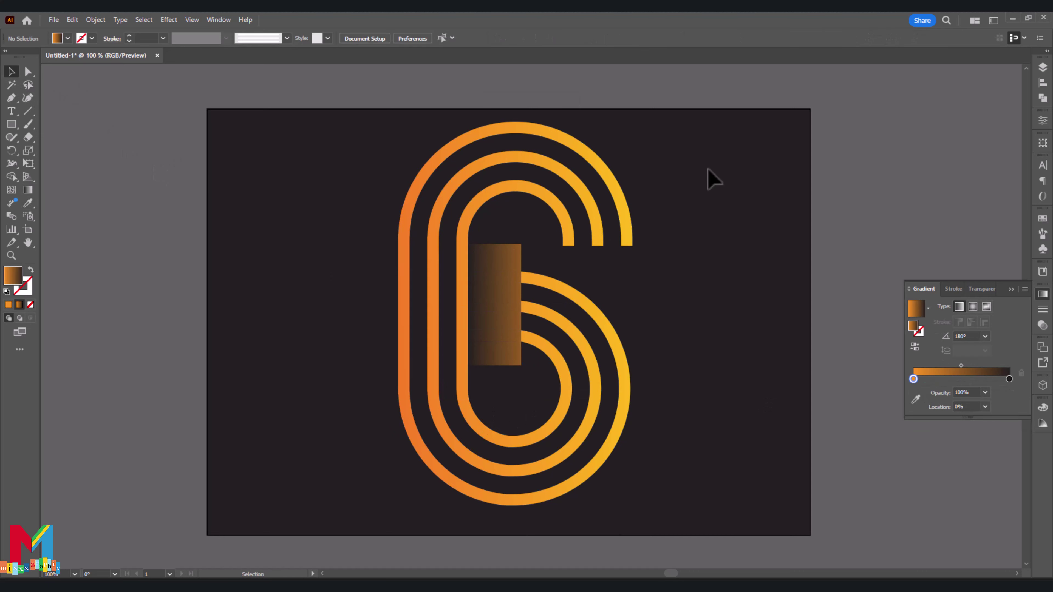
drag(707, 169, 382, 422)
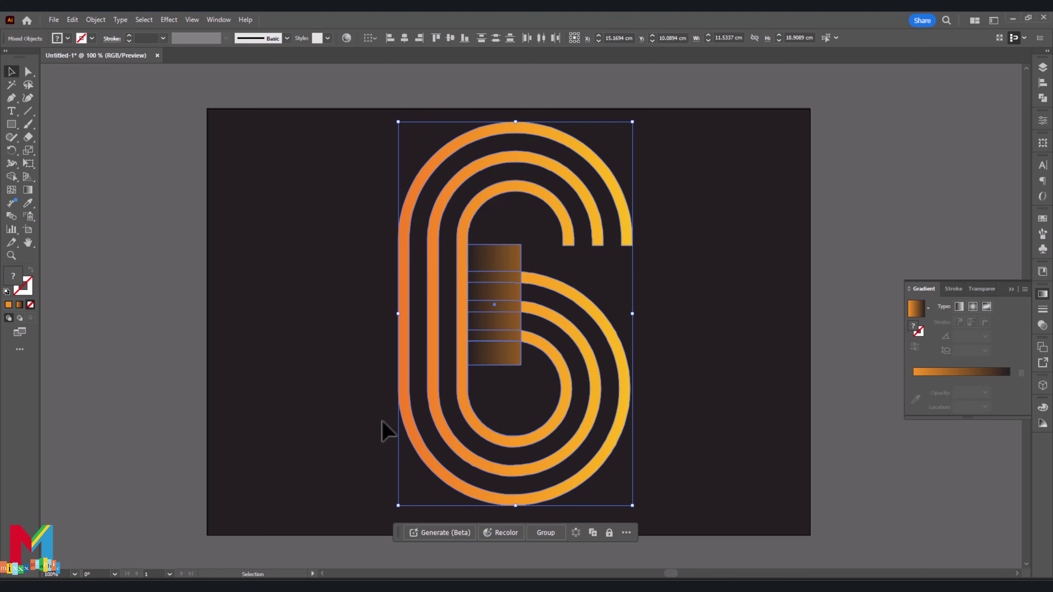
Step: Set one of the rectangle's gradient stops to 0% opacity
click(751, 350)
click(498, 319)
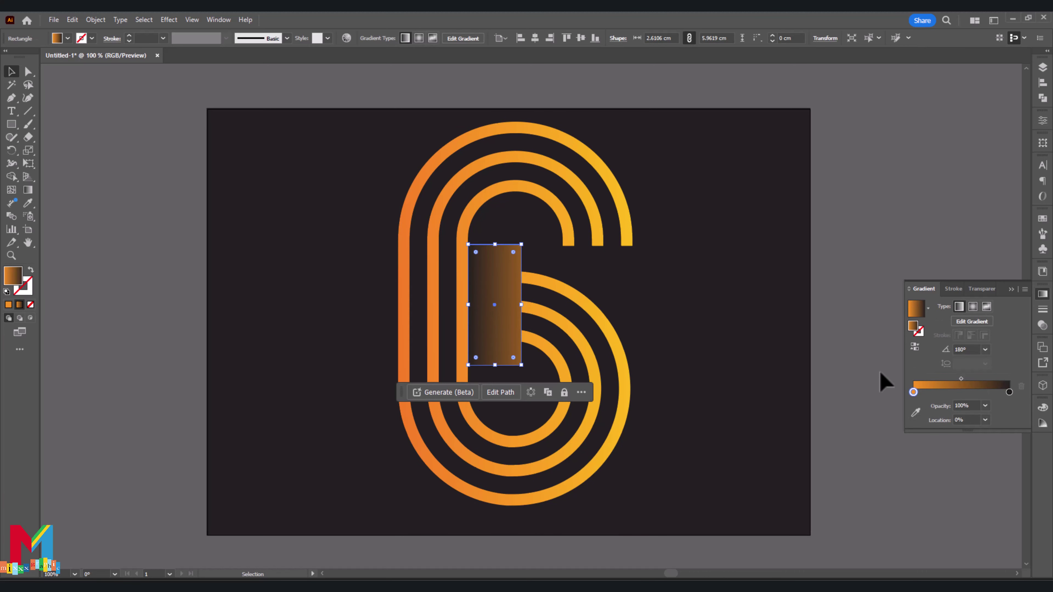
click(983, 406)
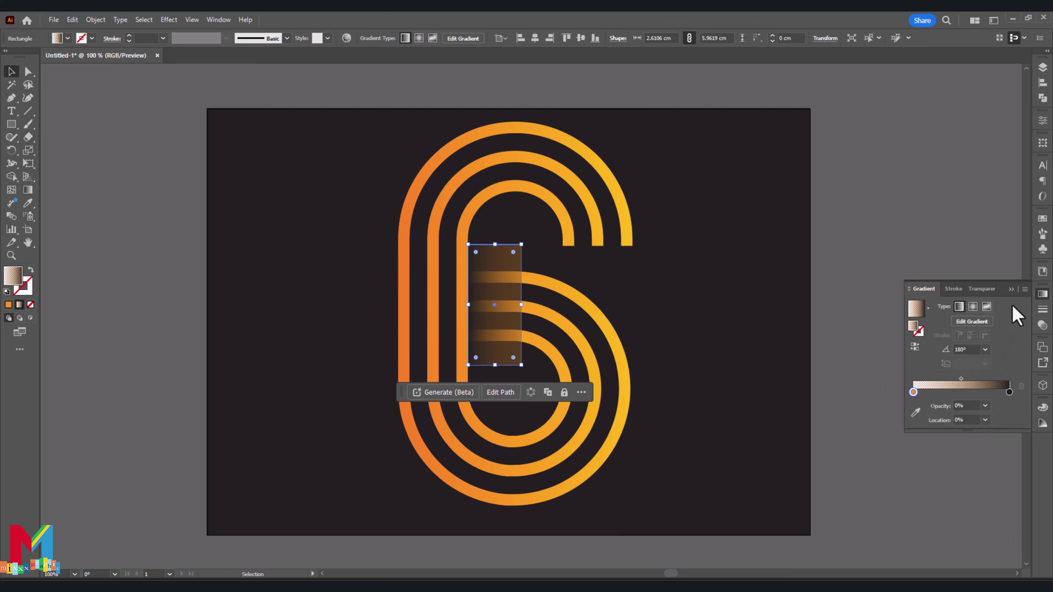
click(1010, 289)
Step: Divide the 6 and rectangle with Pathfinder Divide, then select the divided figure
drag(665, 189, 429, 481)
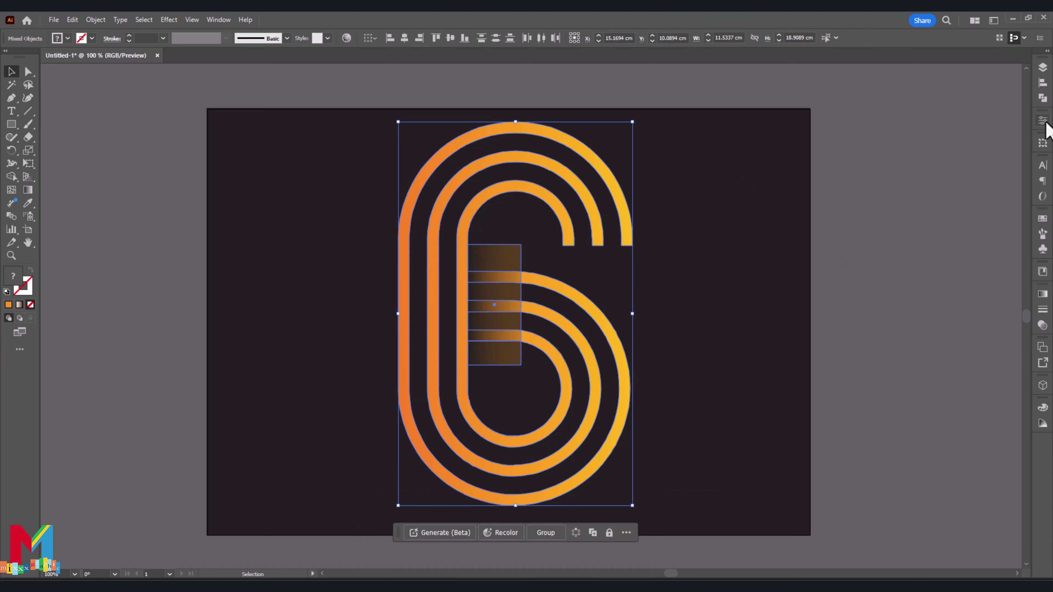
click(1042, 99)
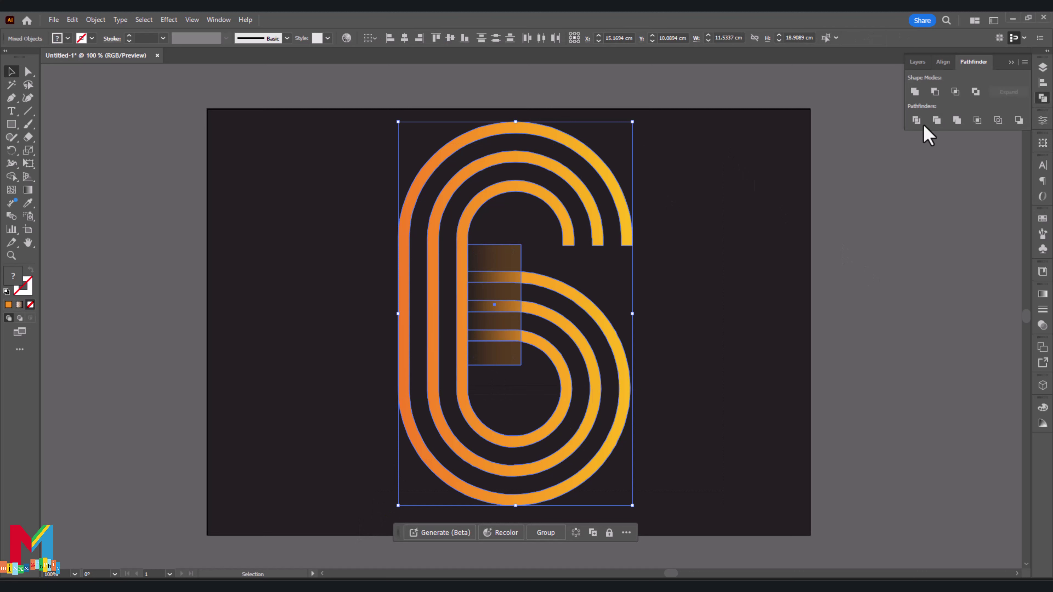
click(916, 120)
click(790, 226)
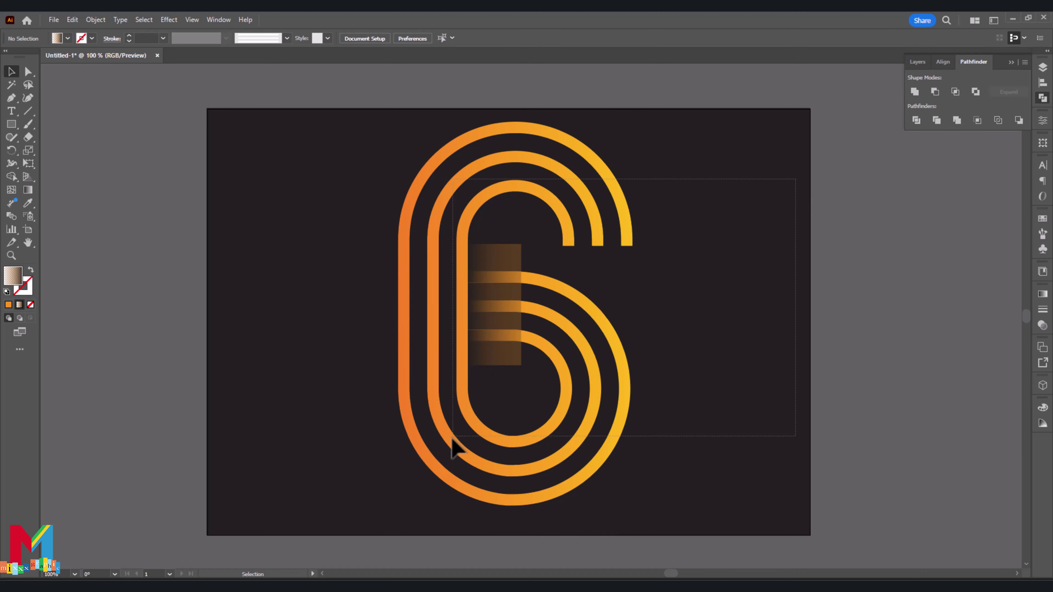
drag(794, 185, 421, 476)
Step: Delete the four rectangle pieces between the crossbars with Shape Builder
click(12, 176)
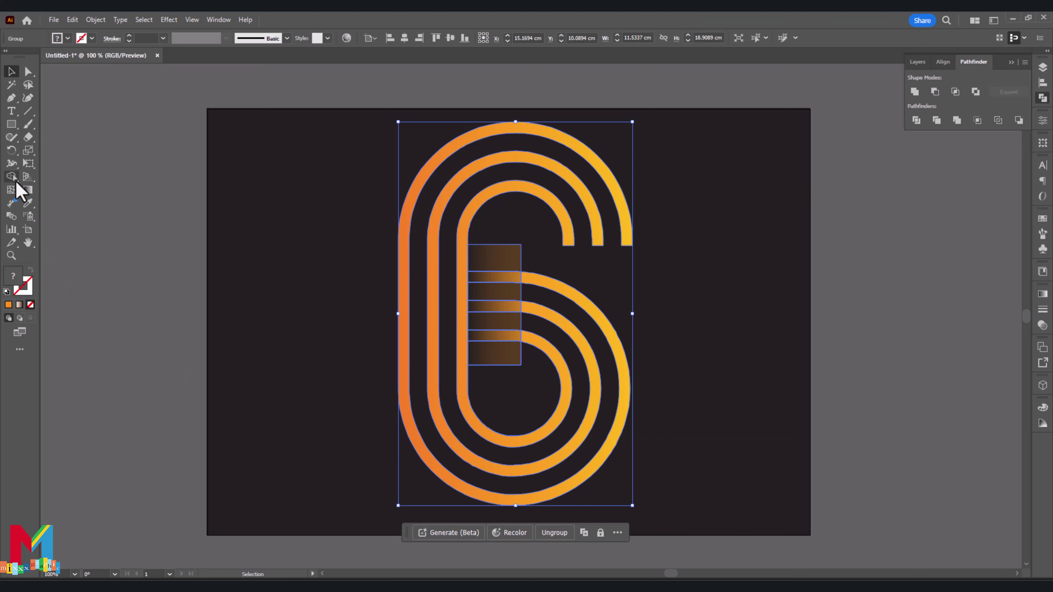
alt+click(497, 259)
alt+click(496, 295)
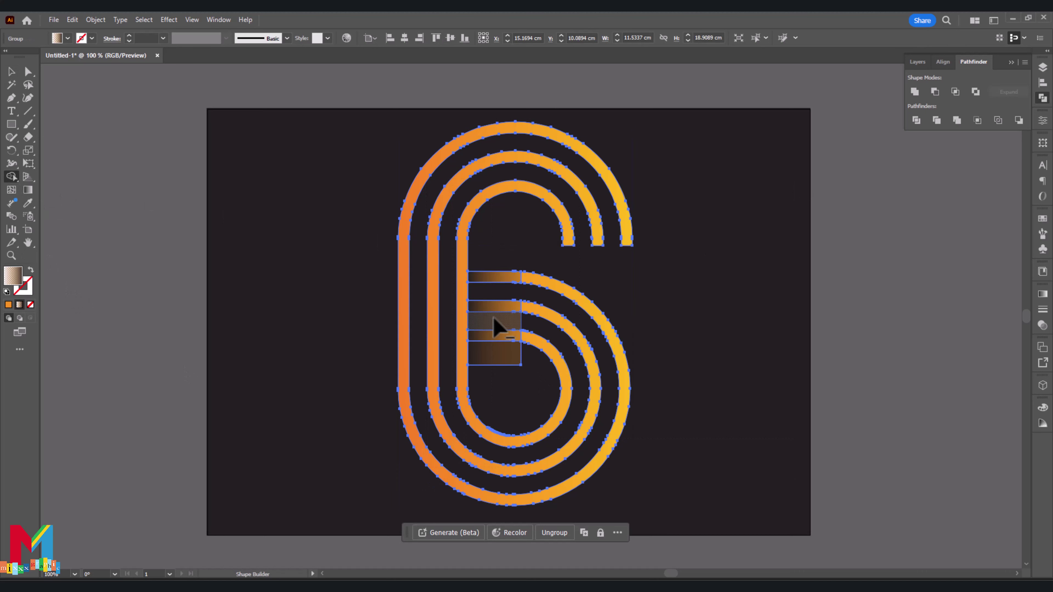
alt+click(496, 321)
alt+click(500, 352)
Step: Ungroup the divided figure
click(17, 73)
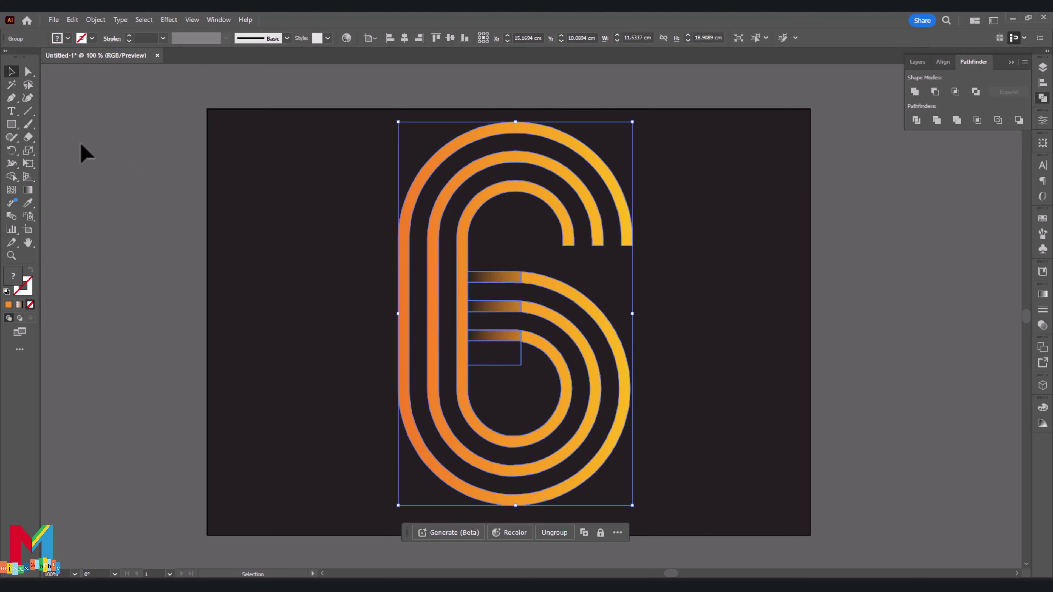
click(82, 152)
drag(520, 365, 502, 313)
click(516, 346)
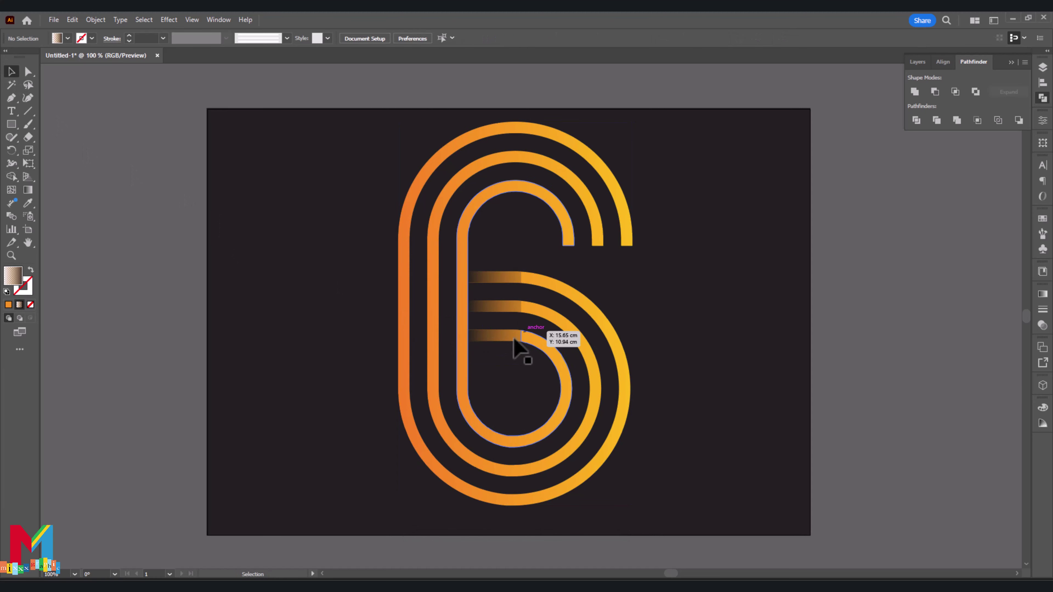
right_click(518, 328)
click(556, 210)
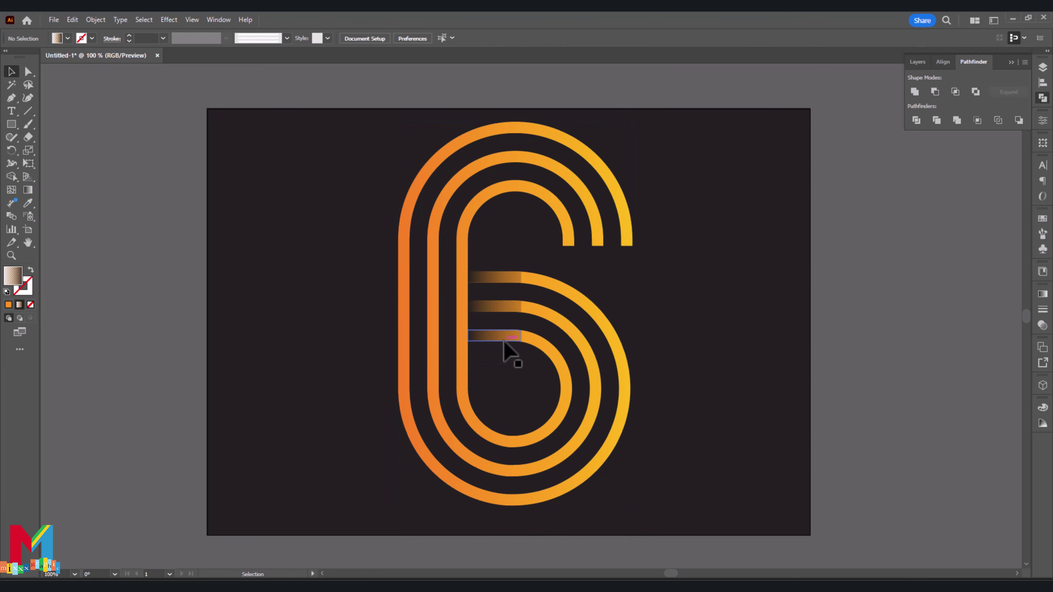
Step: Select the three inner crossbar pieces together for gradient editing
click(497, 335)
shift+click(495, 306)
shift+click(493, 277)
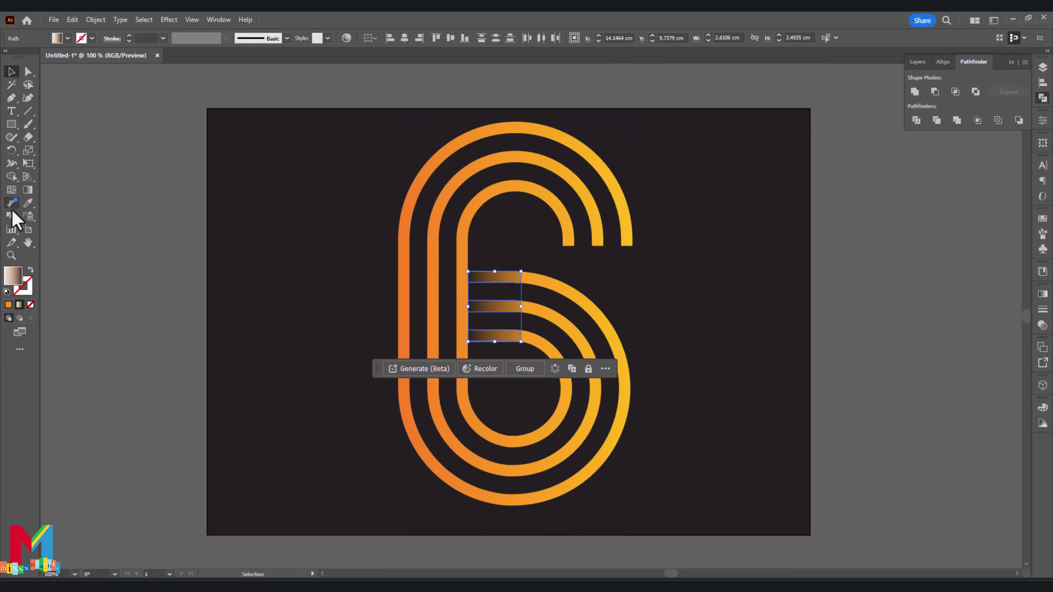
click(28, 190)
Step: Drag one horizontal gradient across the three bars and tune the orange and dark stops
drag(549, 292, 452, 297)
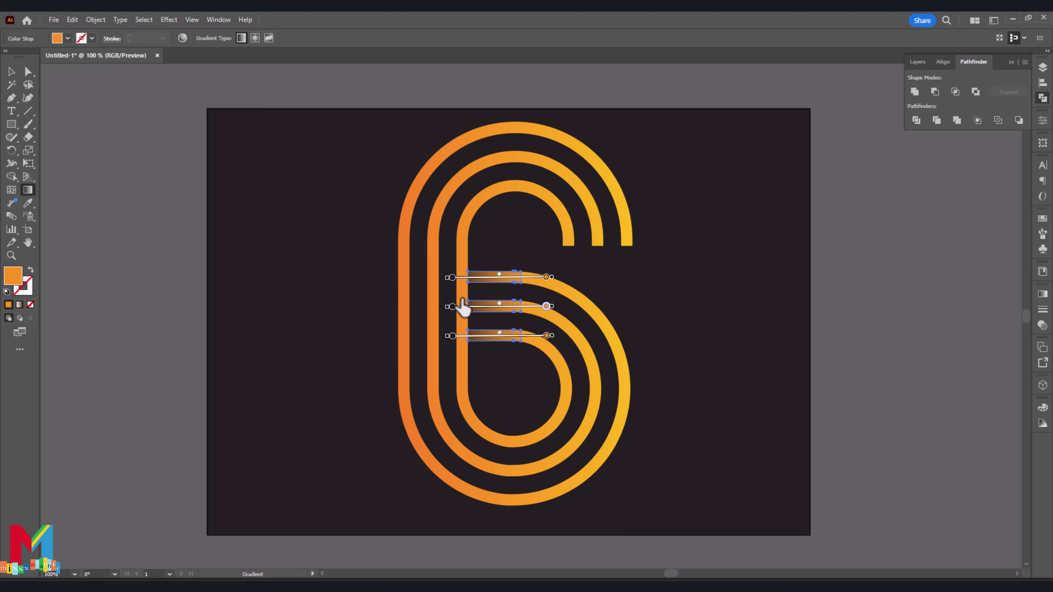
mouse_move(451, 277)
mouse_down()
mouse_move(467, 277)
mouse_move(466, 335)
mouse_up()
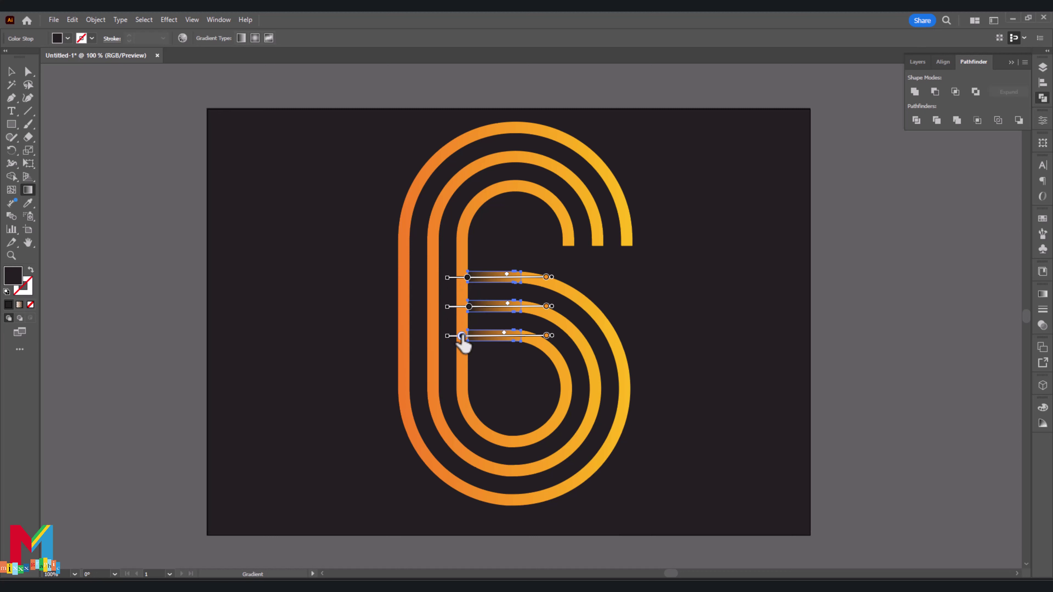
mouse_move(549, 307)
mouse_down()
mouse_move(526, 306)
mouse_move(529, 335)
mouse_up()
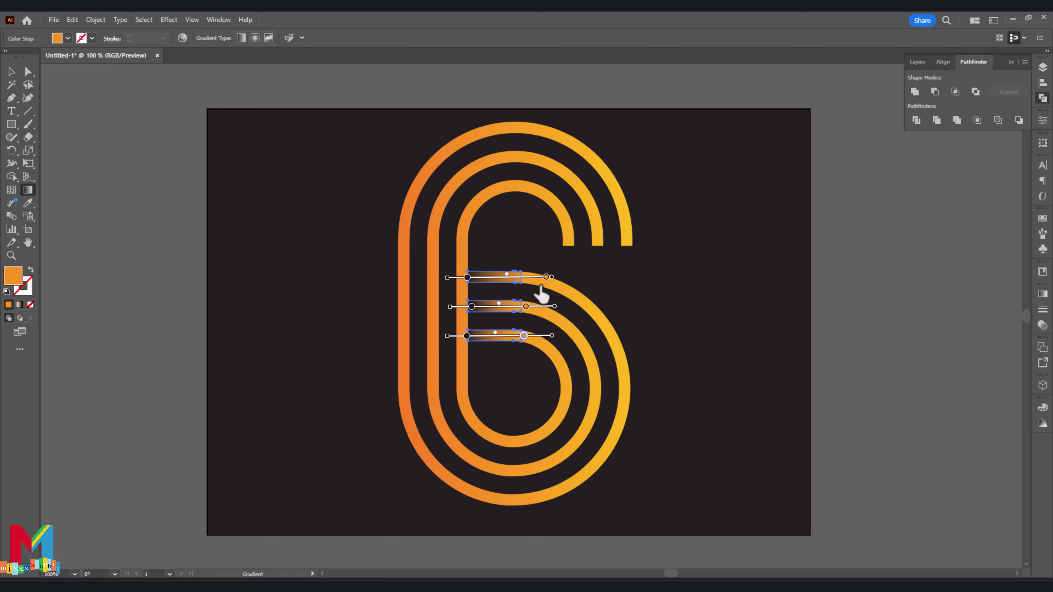
drag(546, 276, 472, 277)
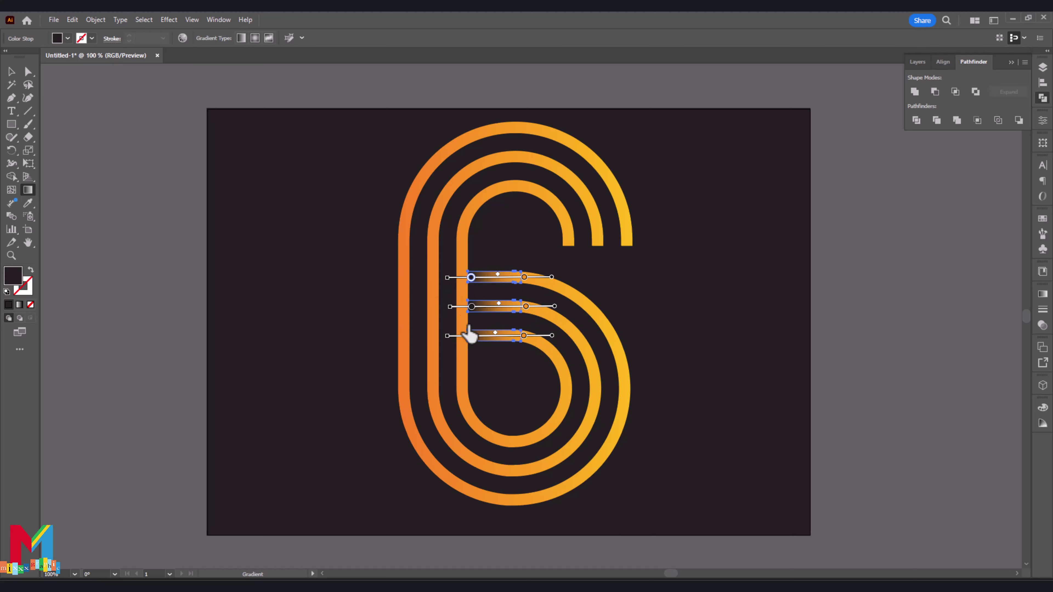
drag(467, 336, 468, 336)
key(v)
click(179, 185)
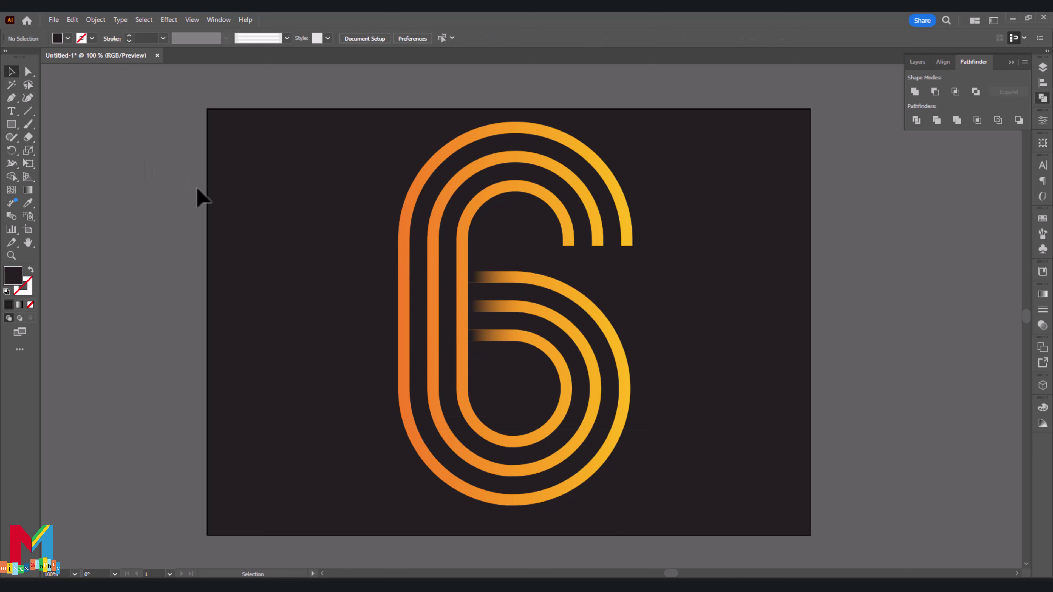